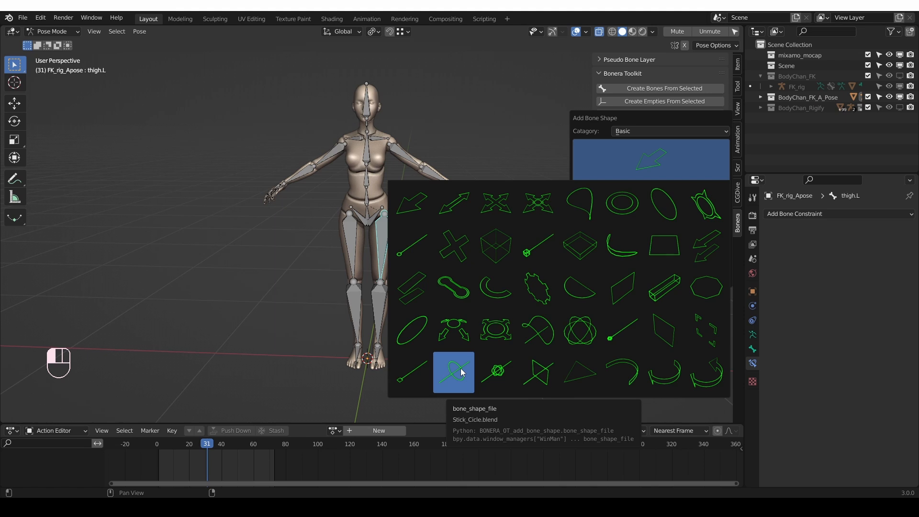
# Apply the Stick_Cicle bone shape to both thigh bones, both shin bones and both foot bones
pyautogui.click(462, 372)
pyautogui.click(625, 281)
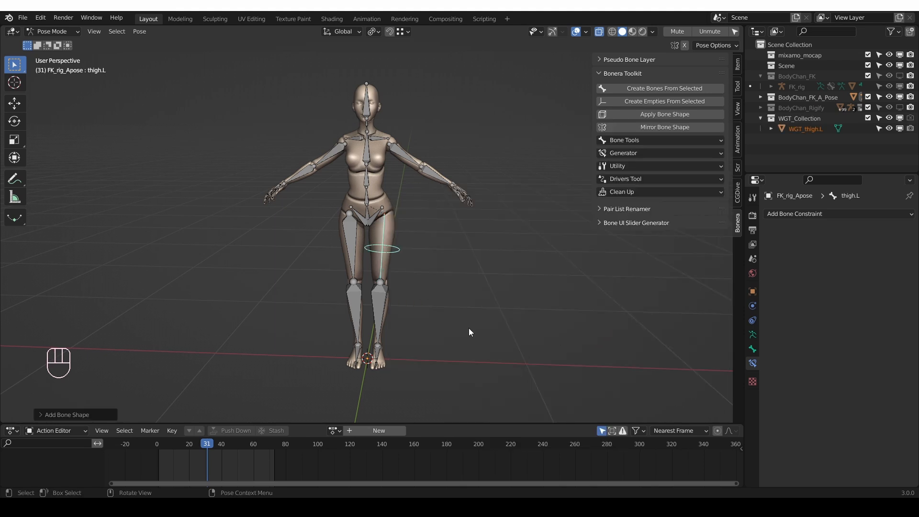
pyautogui.click(383, 306)
pyautogui.keyDown('shift'); pyautogui.click(354, 317); pyautogui.keyUp('shift')
pyautogui.keyDown('shift'); pyautogui.click(354, 268); pyautogui.keyUp('shift')
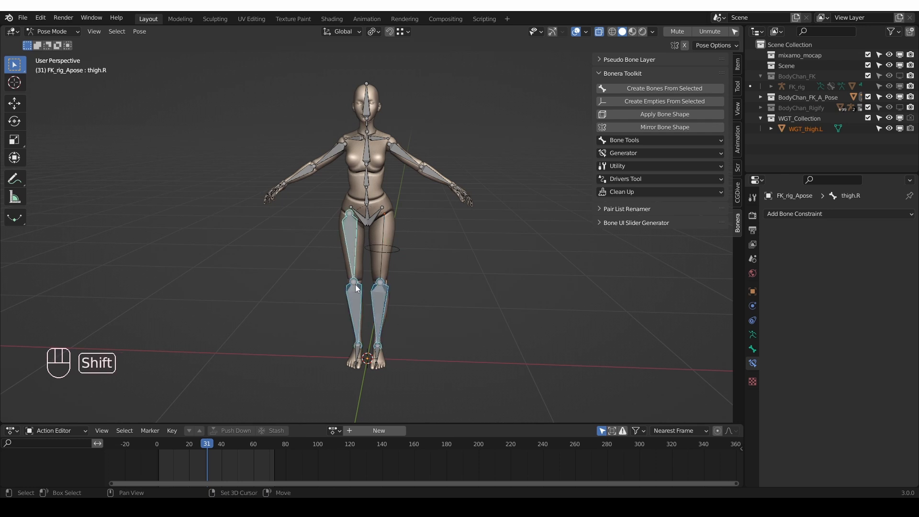
pyautogui.keyDown('shift'); pyautogui.click(354, 346); pyautogui.keyUp('shift')
pyautogui.click(646, 114)
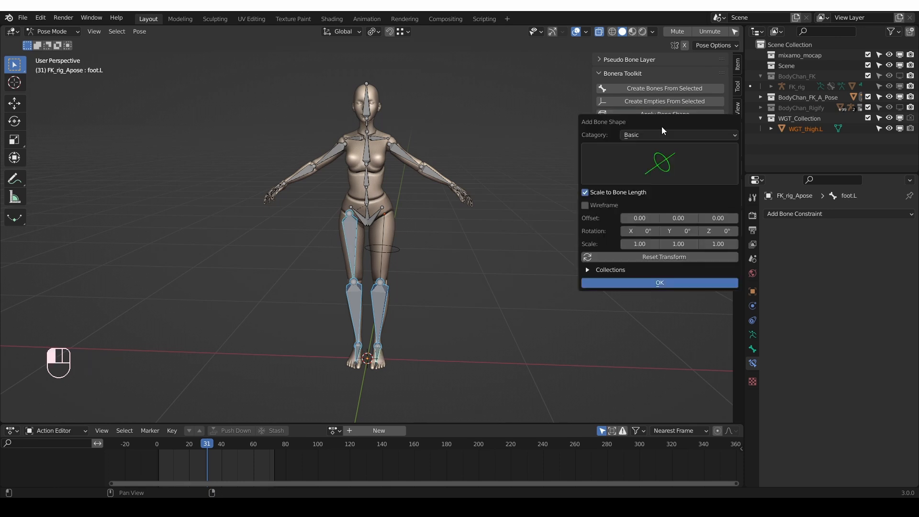
pyautogui.click(664, 281)
pyautogui.click(419, 312)
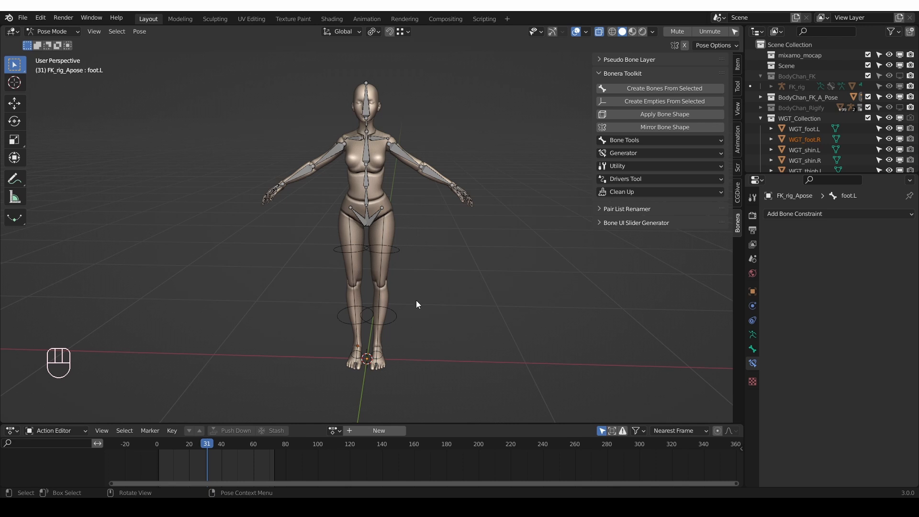
# Apply the wireframe cube bone shape from the Basic category to the head bone
pyautogui.click(367, 104)
pyautogui.click(631, 115)
pyautogui.click(632, 163)
pyautogui.click(591, 277)
pyautogui.click(589, 281)
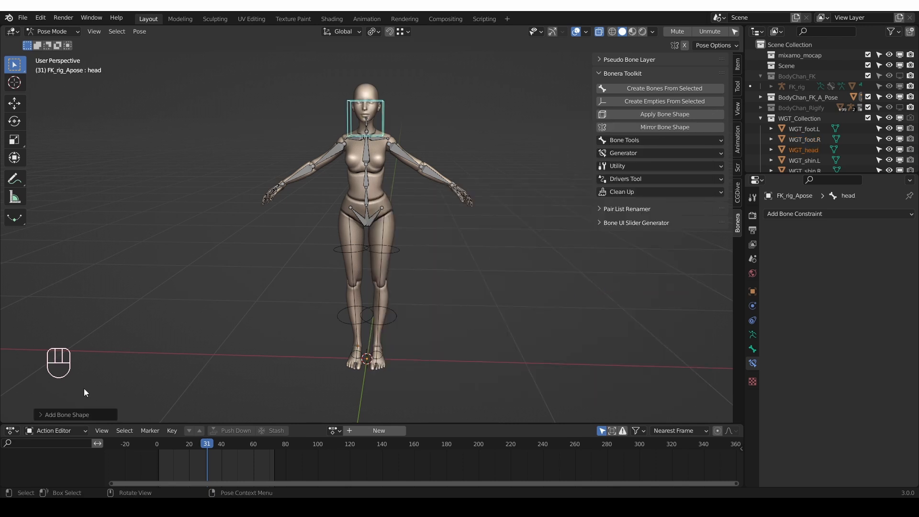
# Fit the head's cube shape with offset 0.00, 0.09, 0.00, scale 0.87, 1.16, 0.83 and an X rotation of 12°
pyautogui.click(43, 415)
pyautogui.moveTo(126, 292); pyautogui.dragTo(139, 293)
pyautogui.moveTo(126, 378)
pyautogui.keyDown('shift'); pyautogui.mouseDown()
pyautogui.moveTo(141, 379)
pyautogui.moveTo(111, 389)
pyautogui.mouseUp(); pyautogui.keyUp('shift')
pyautogui.keyDown('shift'); pyautogui.moveTo(127, 368); pyautogui.dragTo(115, 368); pyautogui.keyUp('shift')
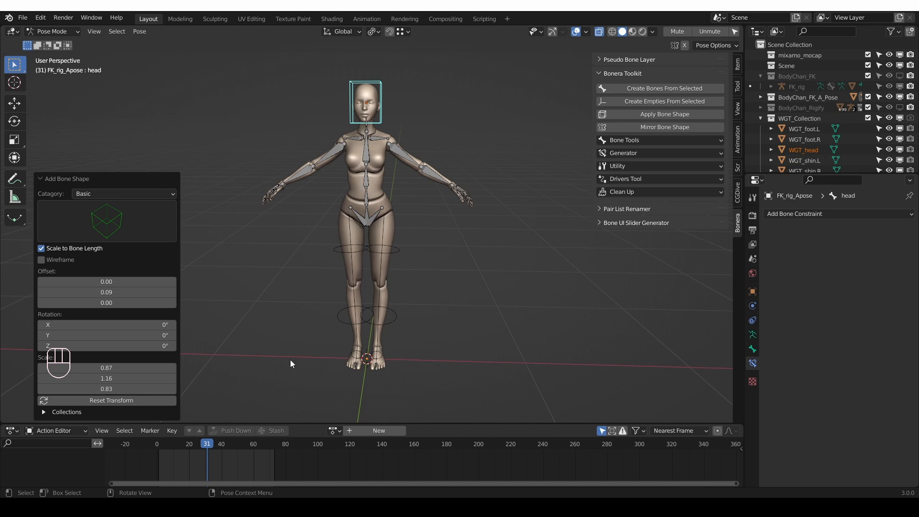
pyautogui.moveTo(264, 372); pyautogui.dragTo(358, 355, button='middle')
pyautogui.moveTo(152, 336); pyautogui.dragTo(152, 330)
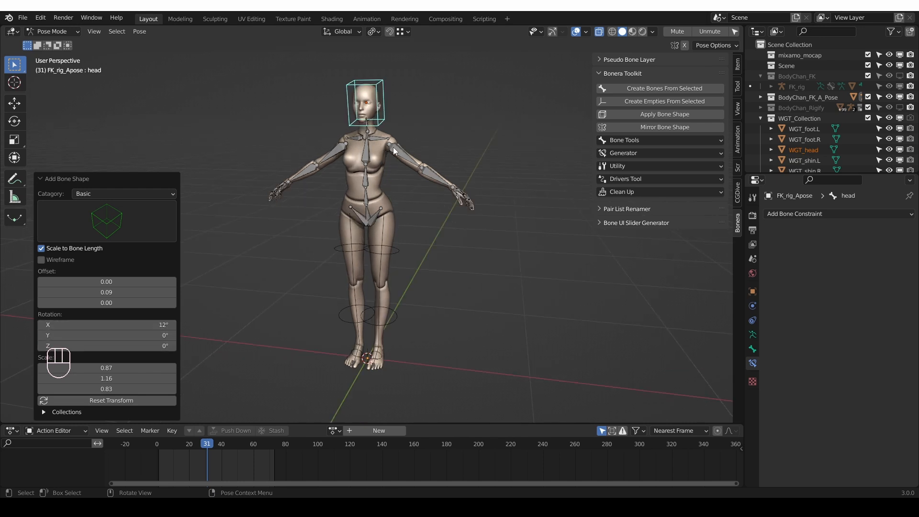
# Apply the ball-tipped stick shape to both upper arm and forearm bones, and reset the shape transform
pyautogui.click(422, 170)
pyautogui.keyDown('shift'); pyautogui.click(432, 173); pyautogui.keyUp('shift')
pyautogui.keyDown('shift'); pyautogui.click(334, 155); pyautogui.keyUp('shift')
pyautogui.keyDown('shift'); pyautogui.click(305, 170); pyautogui.keyUp('shift')
pyautogui.click(649, 116)
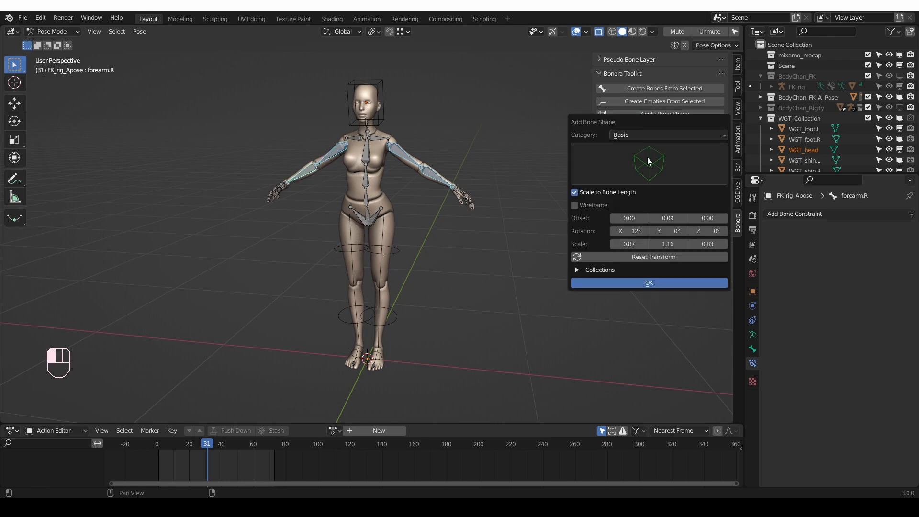
pyautogui.click(644, 176)
pyautogui.click(617, 333)
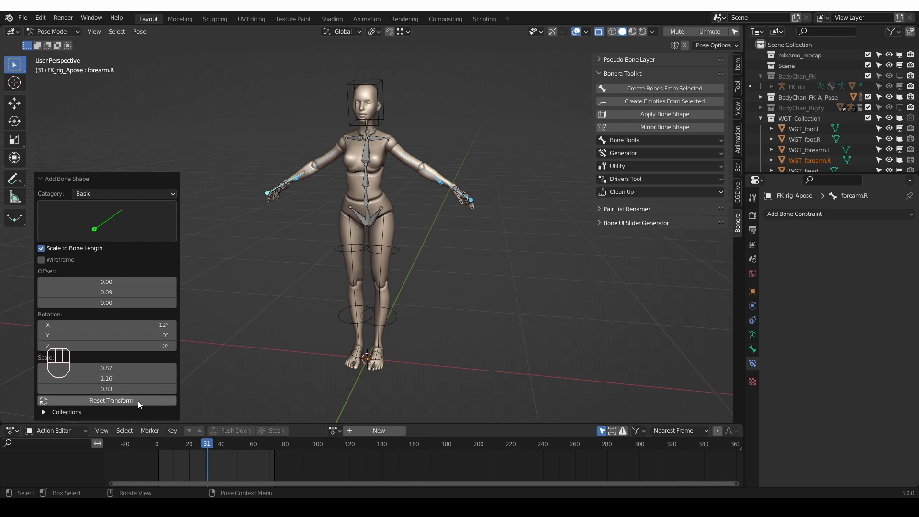
pyautogui.click(124, 402)
# Test the new controls by rotating the left thigh outward and raising the left upper arm
pyautogui.press('r')
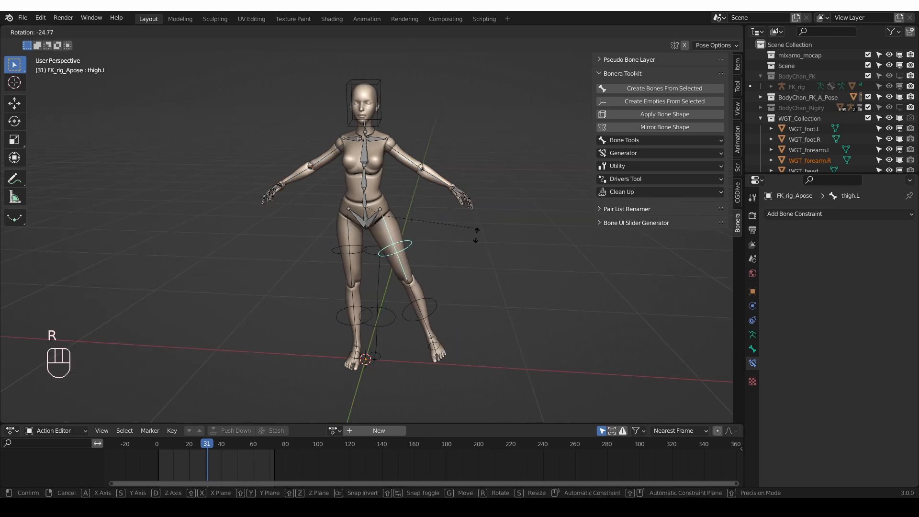
pyautogui.rightClick(473, 231)
pyautogui.press('r')
pyautogui.click(476, 208)
pyautogui.click(422, 168)
pyautogui.press('r')
pyautogui.click(433, 134)
# Hide WGT_Collection in the viewport and return FK_rig_Apose to Pose Mode
pyautogui.press('Tab')
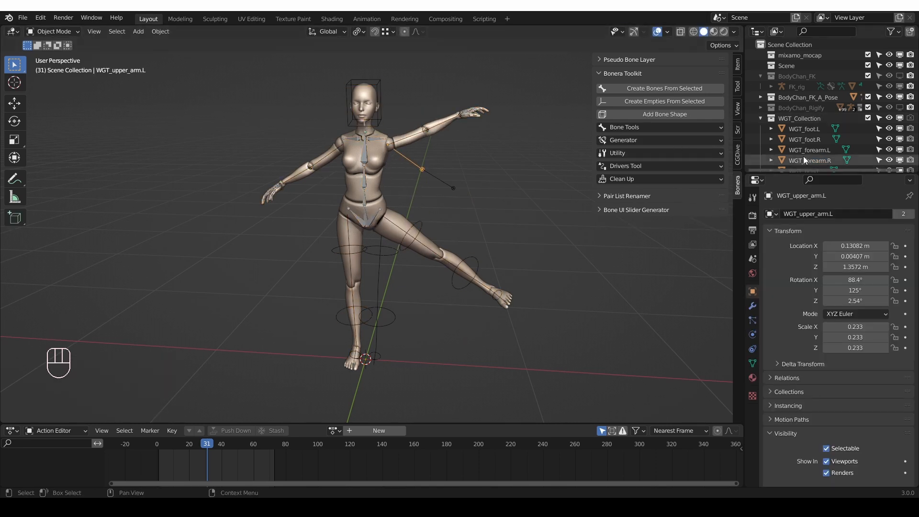
pyautogui.click(899, 121)
pyautogui.click(424, 237)
pyautogui.press('Tab')
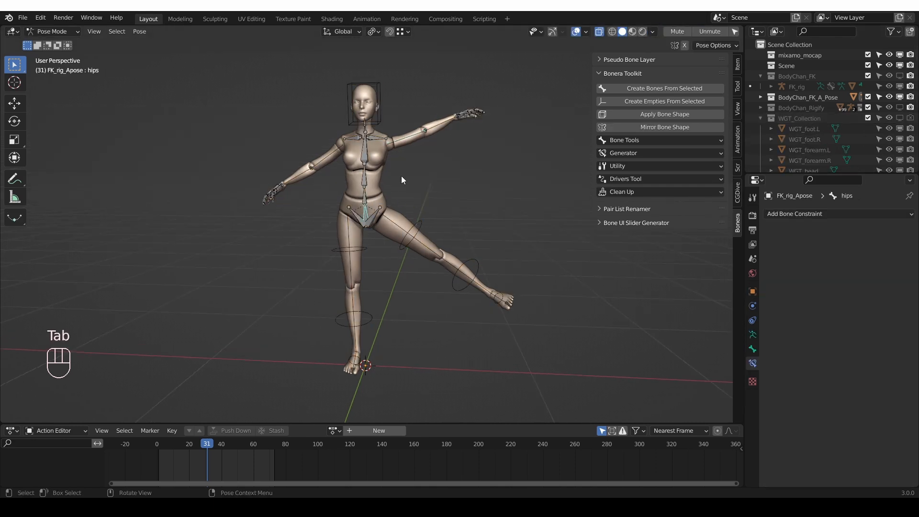
# Browse the bone shapes offered for the hips bone, and open the Bonera add-on's bone shape folder from the preferences
pyautogui.click(645, 114)
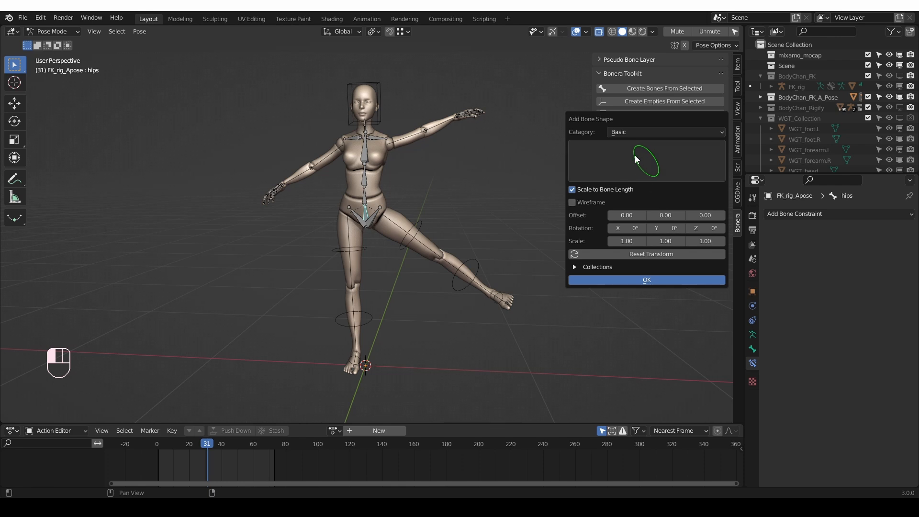
pyautogui.click(648, 157)
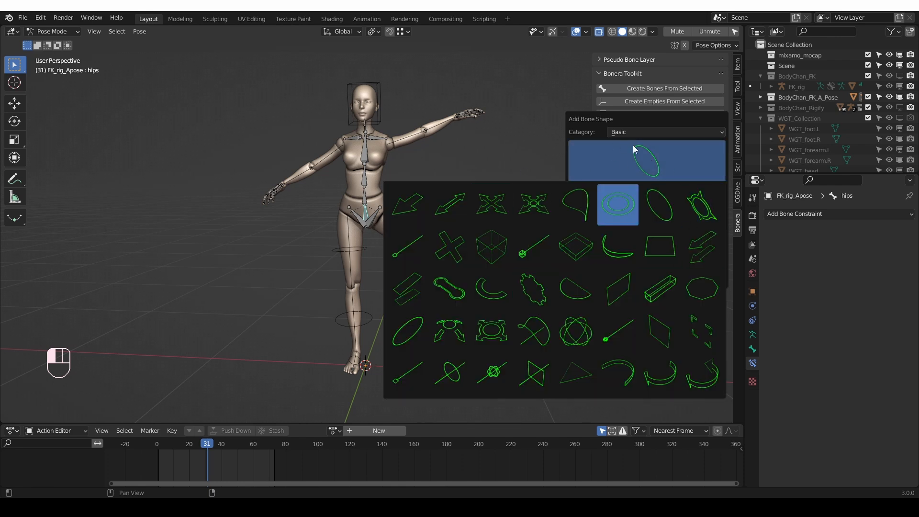
pyautogui.click(38, 19)
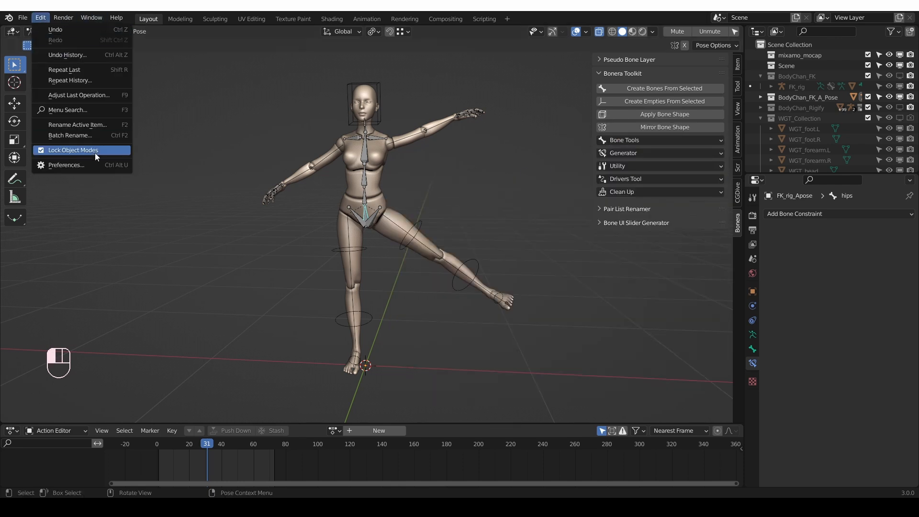
pyautogui.click(48, 164)
pyautogui.click(510, 89)
pyautogui.write('boner')
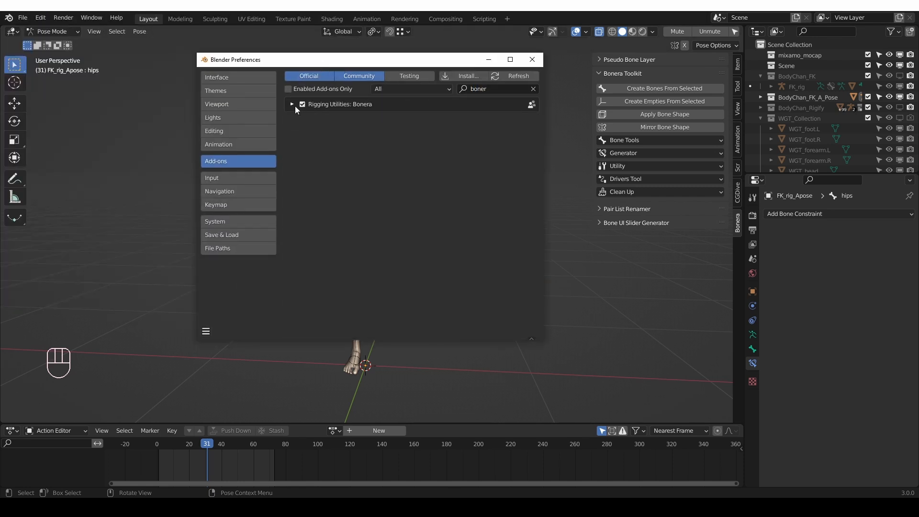
pyautogui.click(291, 104)
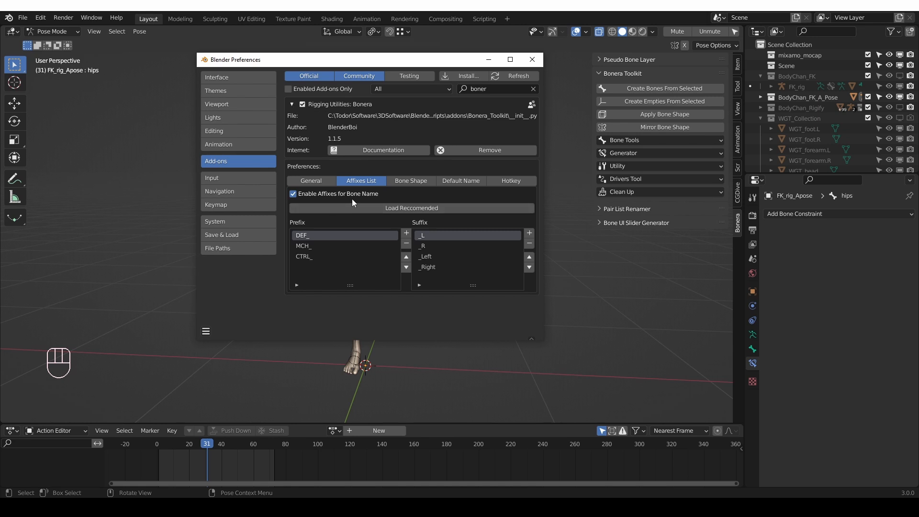
pyautogui.click(409, 181)
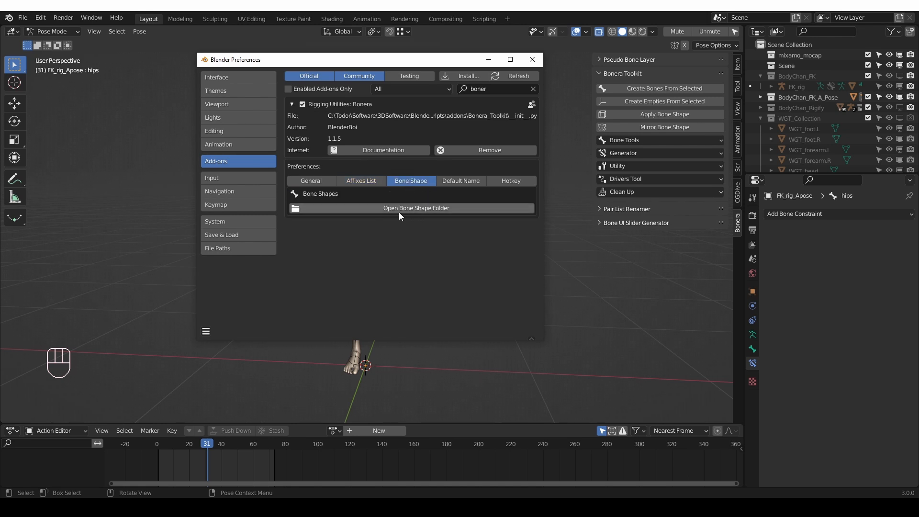
pyautogui.click(420, 207)
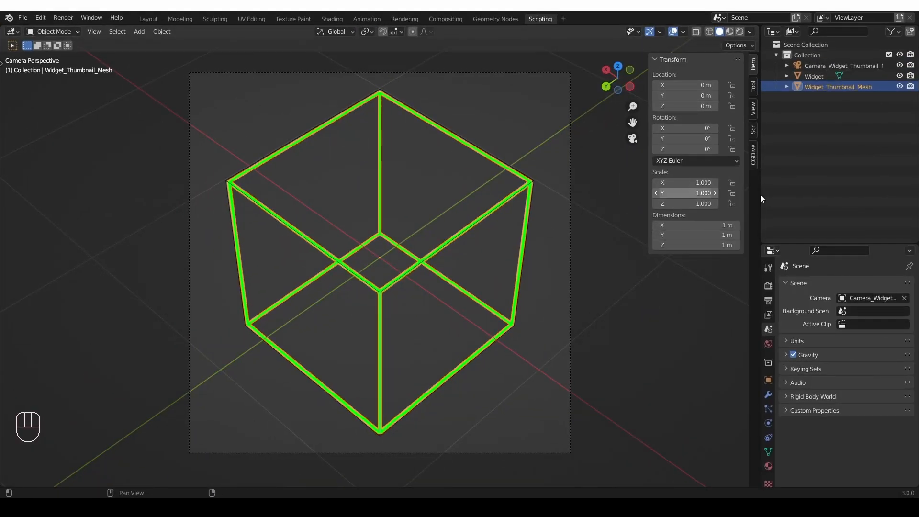
# Narrow the Widget object's cube into a tall column by scaling its whole mesh in X and Y only
pyautogui.click(814, 76)
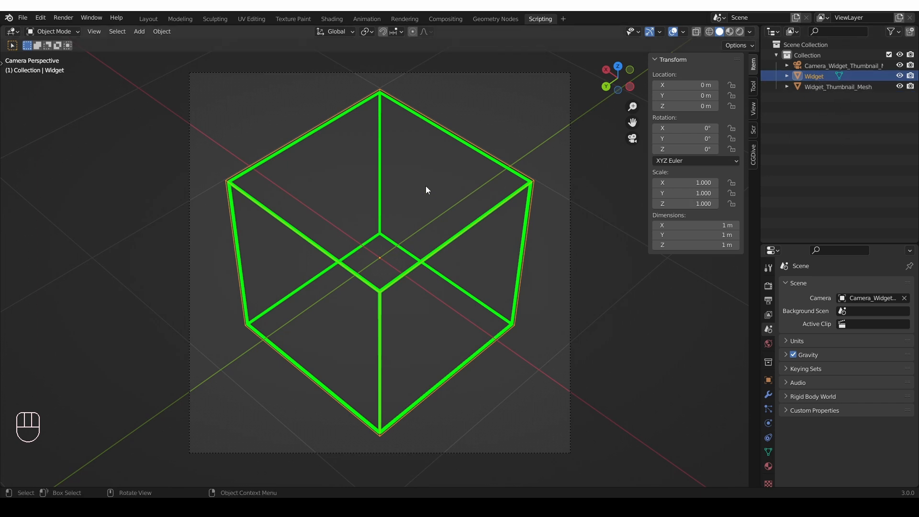
pyautogui.press('Tab')
pyautogui.press('a')
pyautogui.press('s')
pyautogui.click(389, 222)
# Build a pyramid arrowhead from a duplicate of the column's top face, about 0.55 m wide and 0.4 m high
pyautogui.moveTo(306, 138); pyautogui.dragTo(474, 234)
pyautogui.hotkey('shift', 'd')
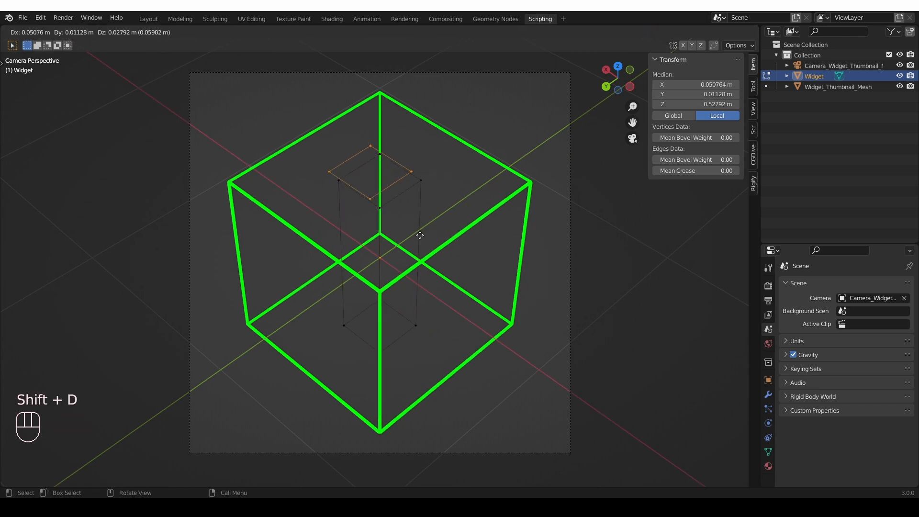
pyautogui.rightClick(415, 230)
pyautogui.press('s')
pyautogui.click(501, 270)
pyautogui.press('e')
pyautogui.press('z')
pyautogui.click(490, 193)
pyautogui.press('s')
pyautogui.press('0')
pyautogui.press('Return')
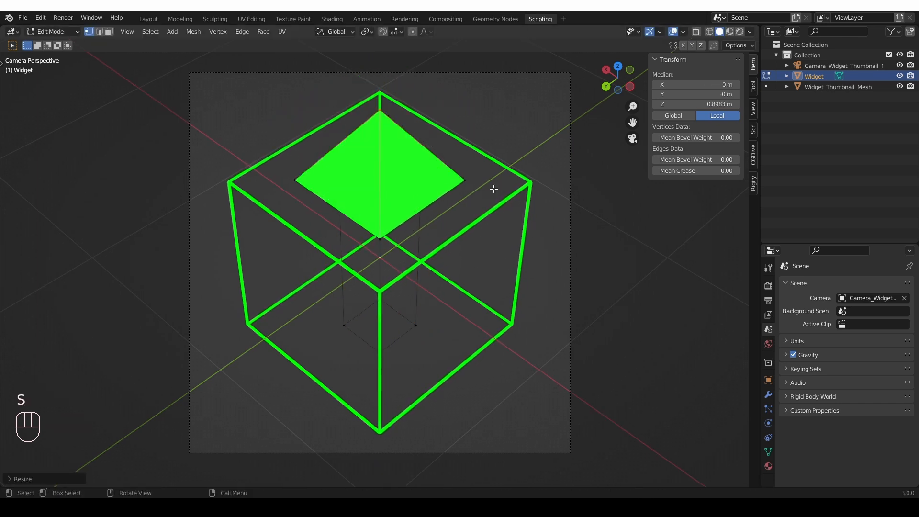
# Delete only the faces of the entire Widget mesh, keeping its edges, and return to Object Mode
pyautogui.press('a')
pyautogui.press('x')
pyautogui.click(479, 193)
pyautogui.moveTo(442, 234); pyautogui.dragTo(437, 242, button='middle')
pyautogui.press('Tab')
pyautogui.moveTo(354, 200); pyautogui.dragTo(379, 185, button='middle')
pyautogui.scroll(2, 373, 215)
pyautogui.moveTo(371, 235); pyautogui.dragTo(408, 248, button='middle')
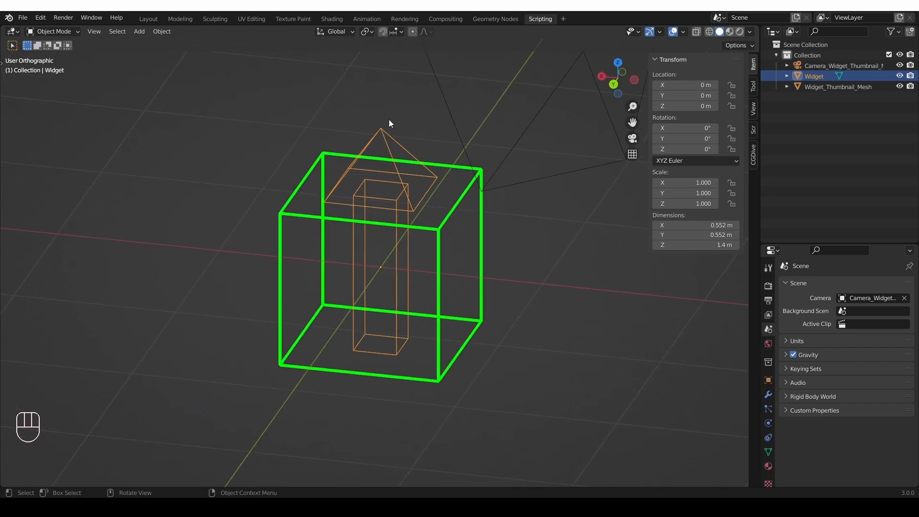
# Link the Widget's mesh data to Widget_Thumbnail_Mesh so the thumbnail object uses the arrow shape
pyautogui.click(453, 213)
pyautogui.press('shift')
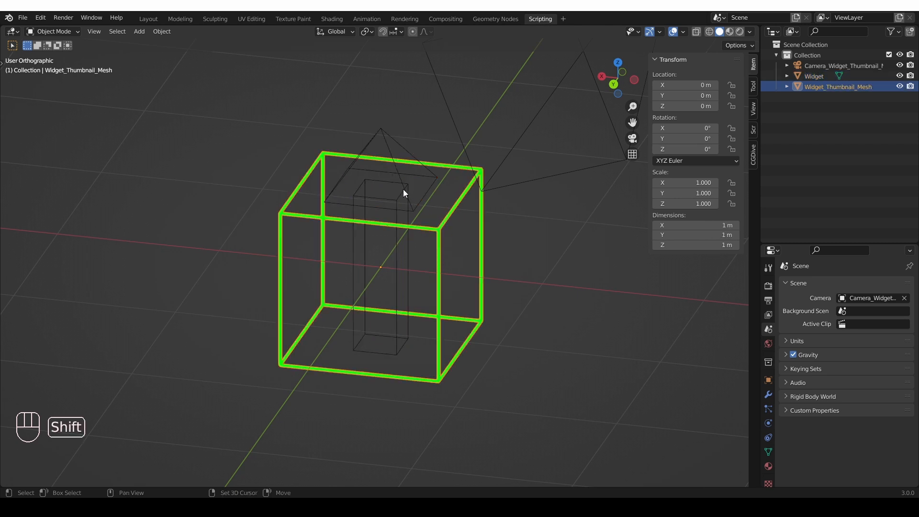
pyautogui.keyDown('shift'); pyautogui.click(403, 188); pyautogui.keyUp('shift')
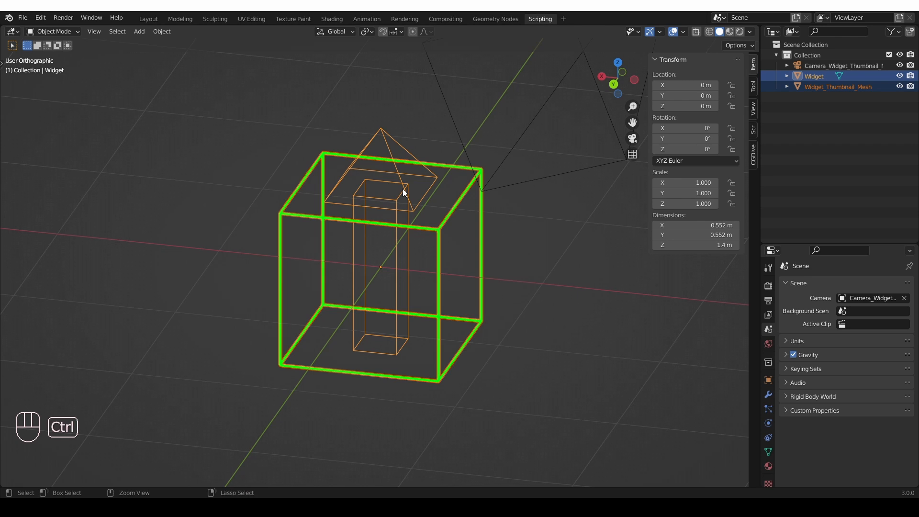
pyautogui.hotkey('ctrl', 'l')
pyautogui.click(372, 189)
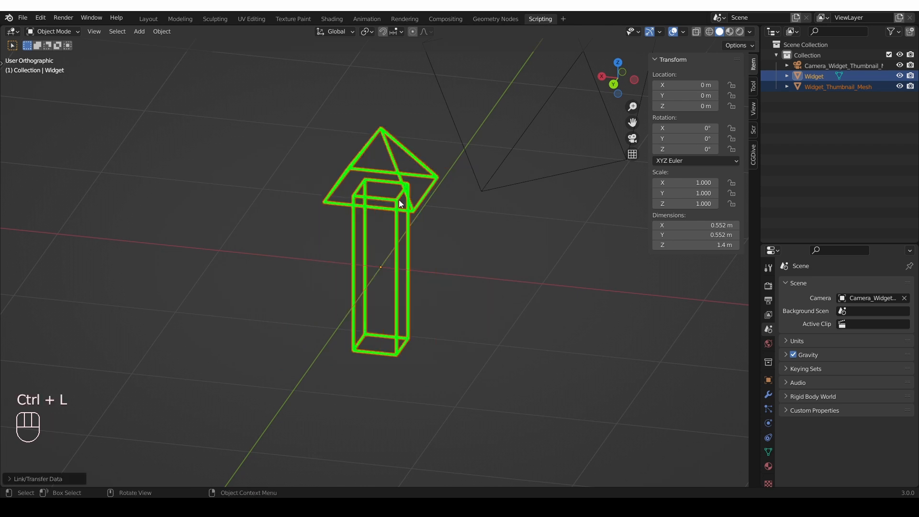
# Lock the camera to the view and reframe the arrow widget from a lower angle inside the camera frame
pyautogui.press('KP_0')
pyautogui.click(753, 109)
pyautogui.click(692, 187)
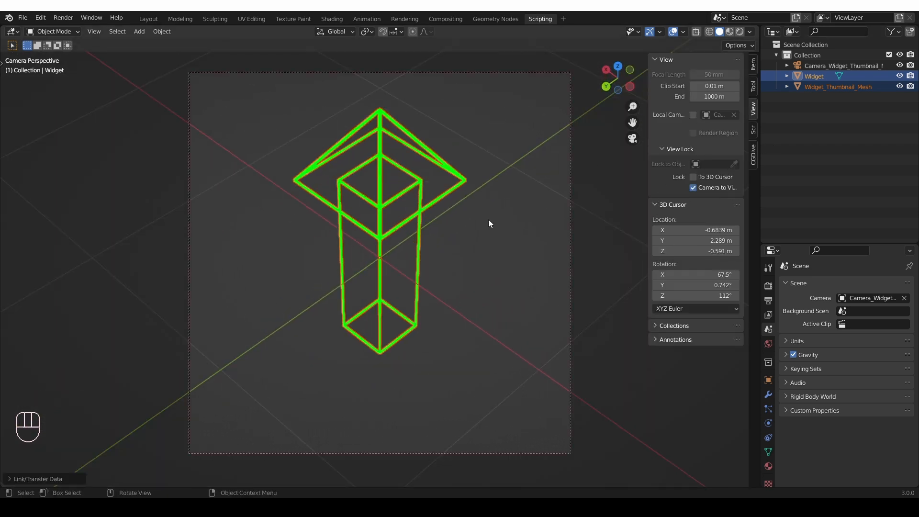
pyautogui.moveTo(486, 261); pyautogui.dragTo(494, 234, button='middle')
pyautogui.press('Tab')
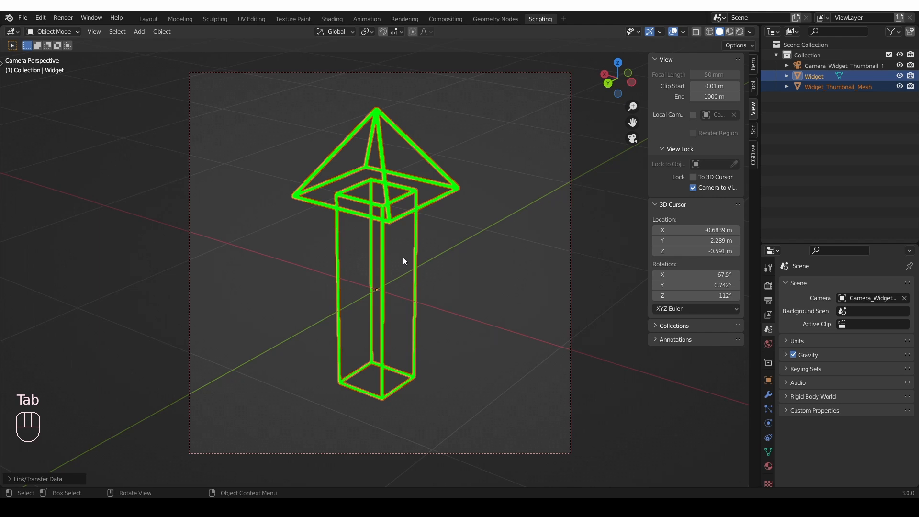
# Save the widget file as test01 in a new folder named MyWidgets inside the Widgets directory
pyautogui.click(23, 17)
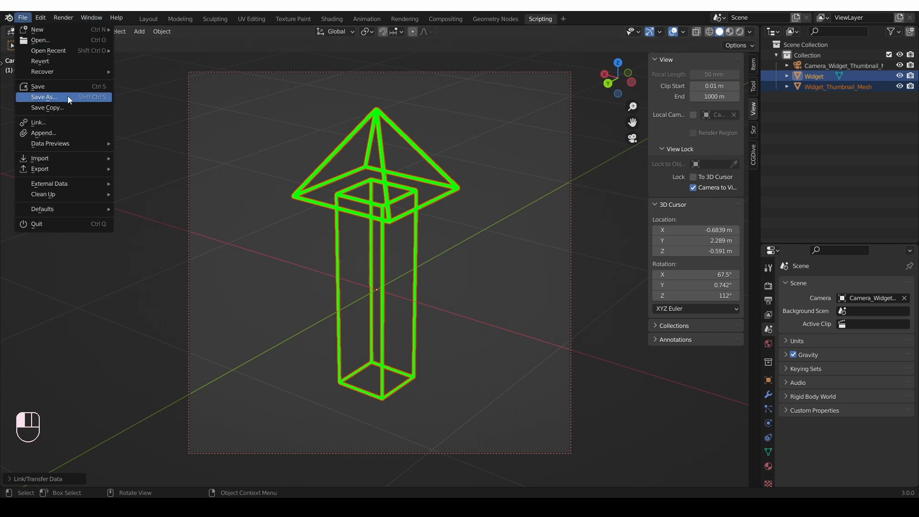
pyautogui.click(84, 97)
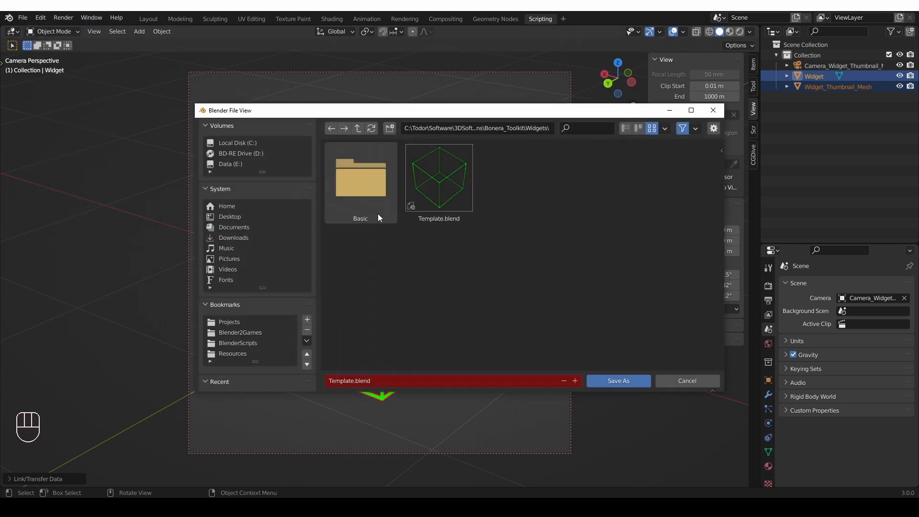
pyautogui.click(387, 127)
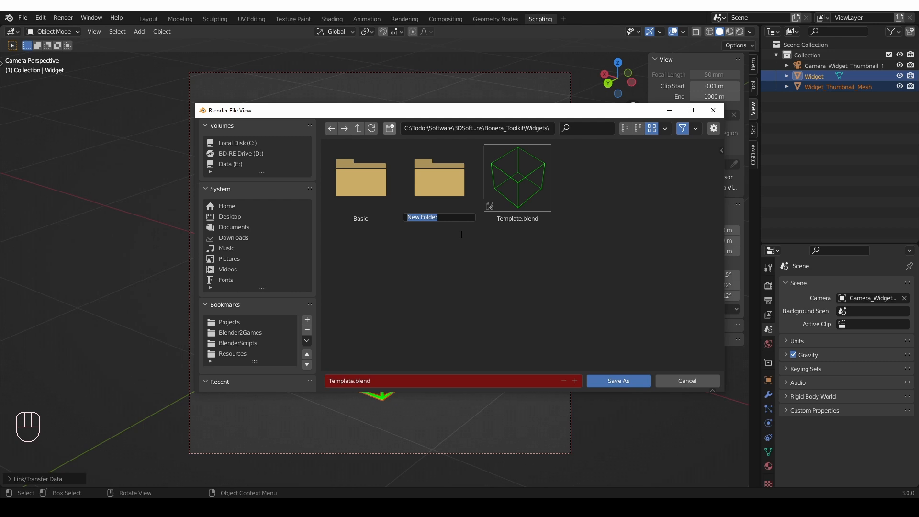
pyautogui.write('MyWidgets')
pyautogui.press('Return')
pyautogui.press('Return')
pyautogui.write('test01')
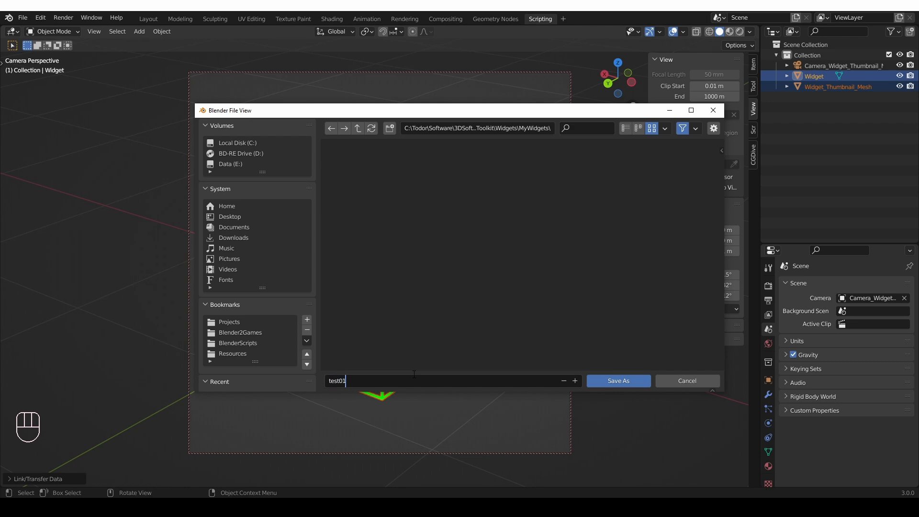
pyautogui.press('Return')
pyautogui.press('Return')
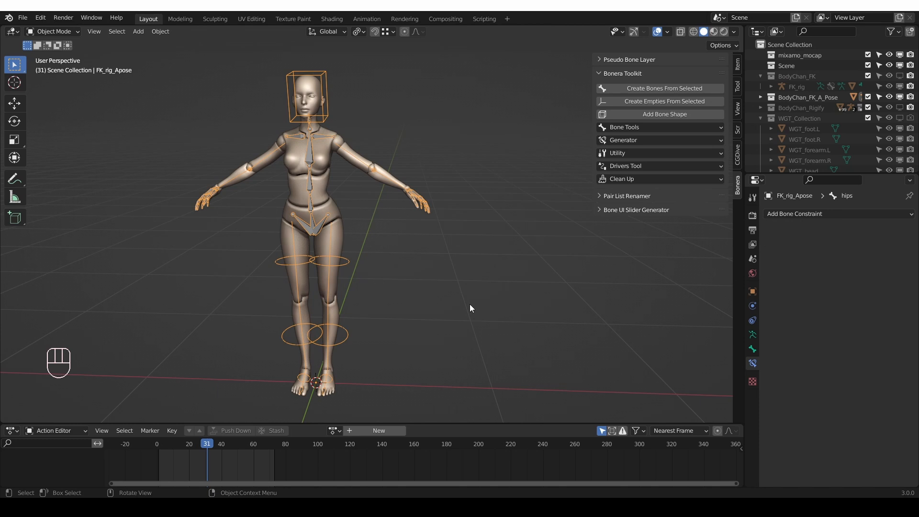
# In Pose Mode, apply the arrow bone shape from the MyWidgets category to the hips and spine bones of FK_rig_Apose, scaled to bone length
pyautogui.press('Tab')
pyautogui.click(330, 245)
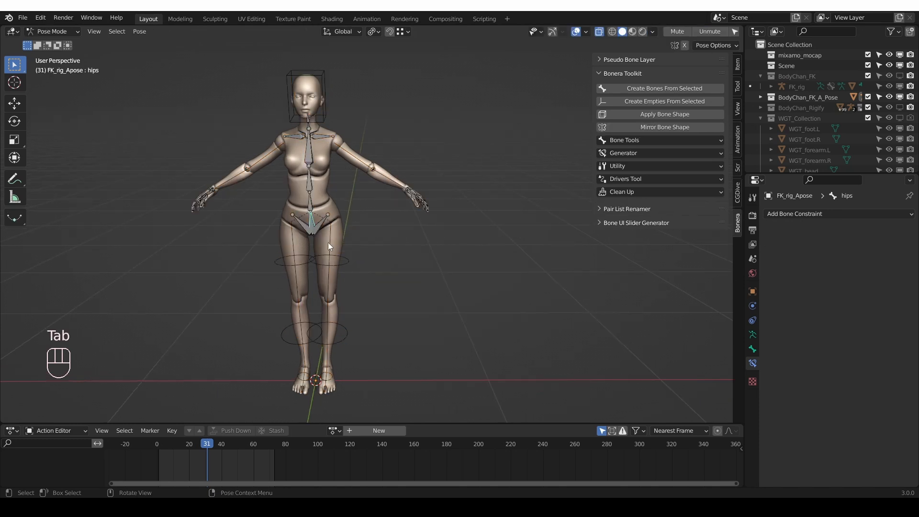
pyautogui.keyDown('shift'); pyautogui.click(310, 197); pyautogui.keyUp('shift')
pyautogui.keyDown('shift'); pyautogui.click(309, 178); pyautogui.keyUp('shift')
pyautogui.keyDown('shift'); pyautogui.click(310, 150); pyautogui.keyUp('shift')
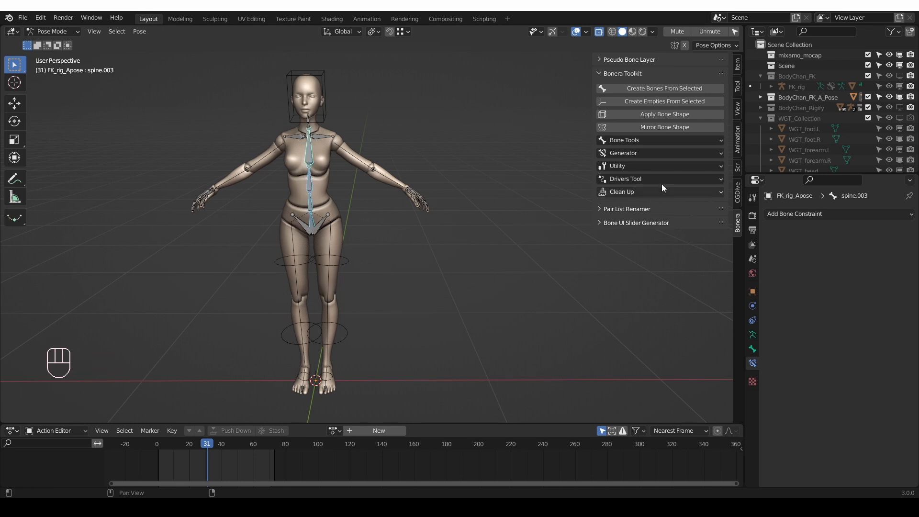
pyautogui.click(663, 115)
pyautogui.click(654, 131)
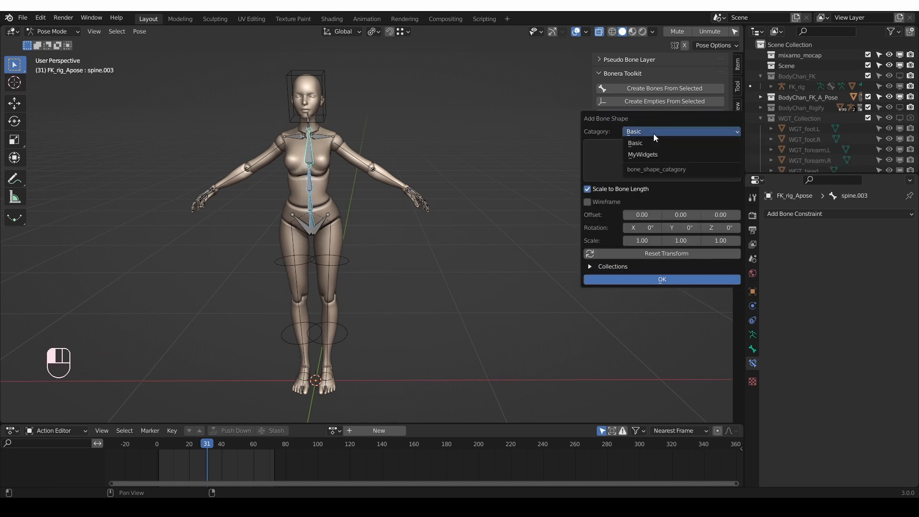
pyautogui.click(663, 154)
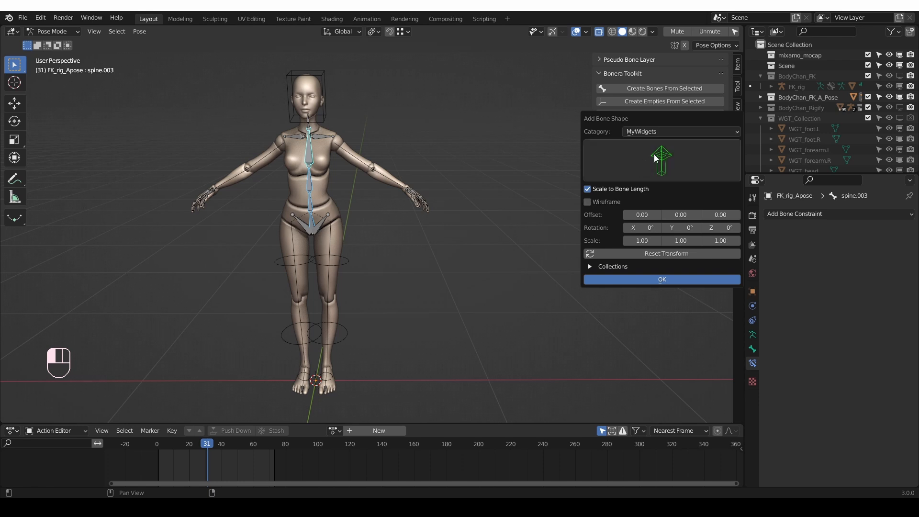
pyautogui.click(684, 279)
# Set the X rotation of the applied arrow shapes to -91° and adjust their scale
pyautogui.moveTo(478, 240); pyautogui.dragTo(393, 230, button='middle')
pyautogui.moveTo(106, 325); pyautogui.dragTo(68, 325)
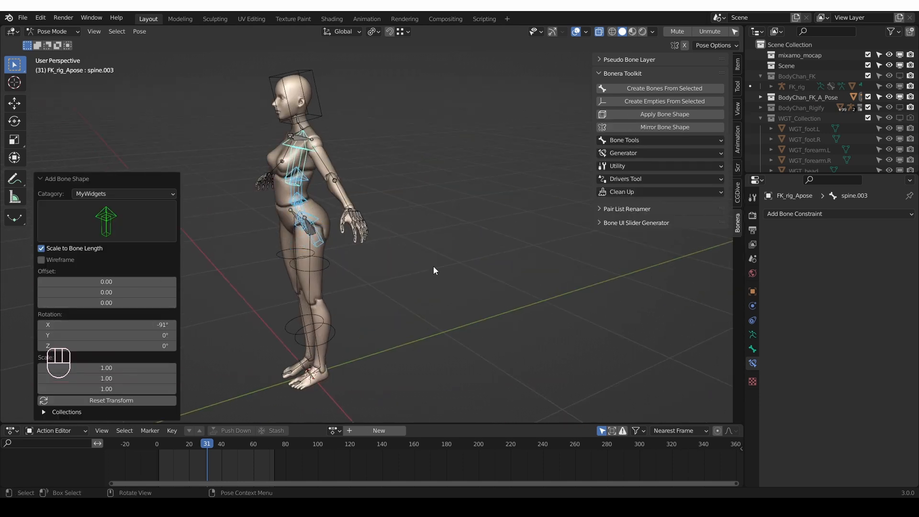
pyautogui.moveTo(444, 280); pyautogui.dragTo(526, 263, button='middle')
pyautogui.keyDown('shift'); pyautogui.moveTo(104, 367); pyautogui.dragTo(94, 366); pyautogui.keyUp('shift')
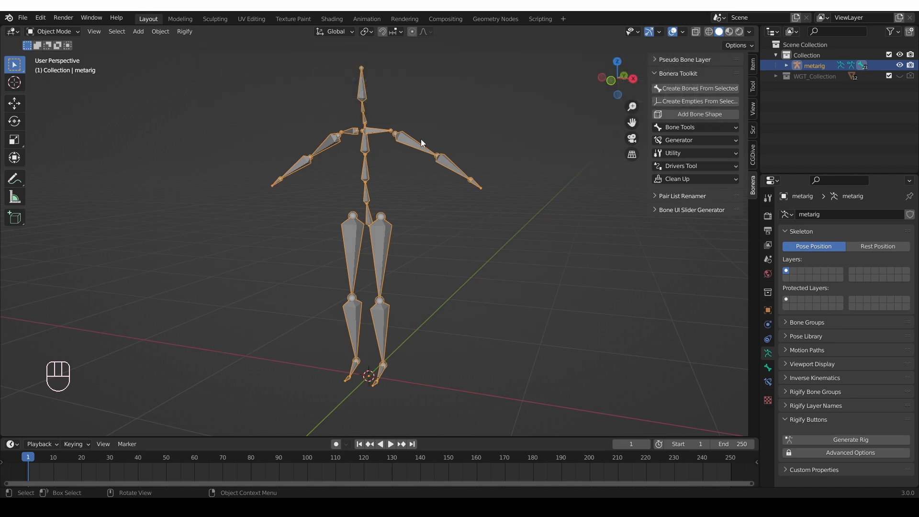
# In Pose Mode, run Duplicate and Constraint on the metarig's left arm bones with prefix DUPLICATE_ and bone layer 2, without Deform
pyautogui.press('Tab')
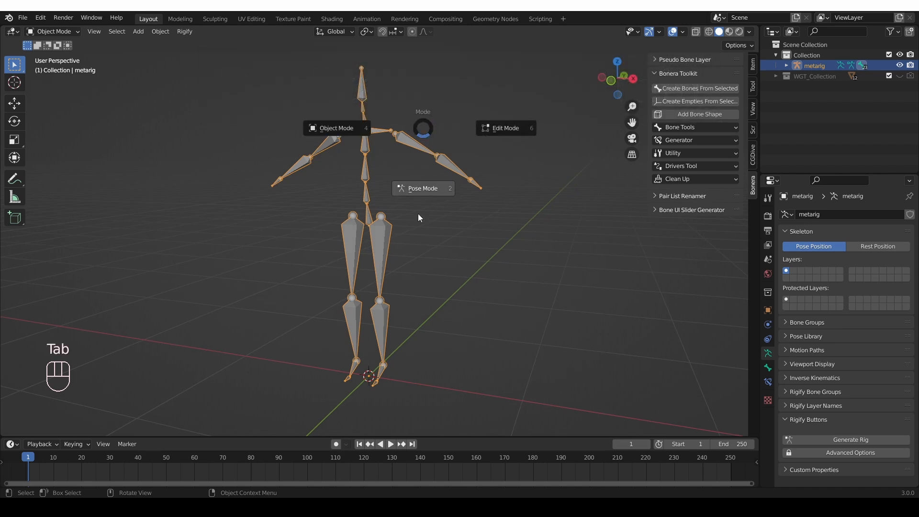
pyautogui.click(426, 189)
pyautogui.click(435, 167)
pyautogui.keyDown('shift'); pyautogui.click(476, 189); pyautogui.keyUp('shift')
pyautogui.keyDown('shift'); pyautogui.click(478, 189); pyautogui.keyUp('shift')
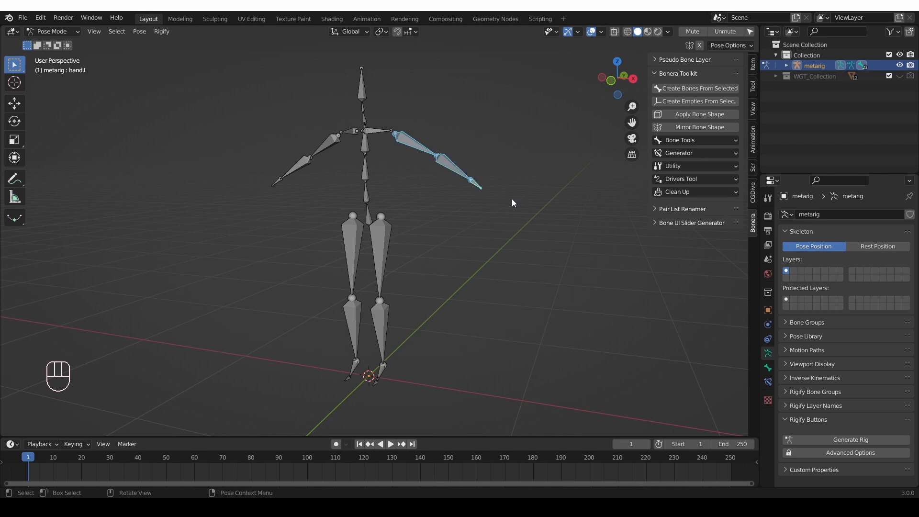
pyautogui.click(675, 165)
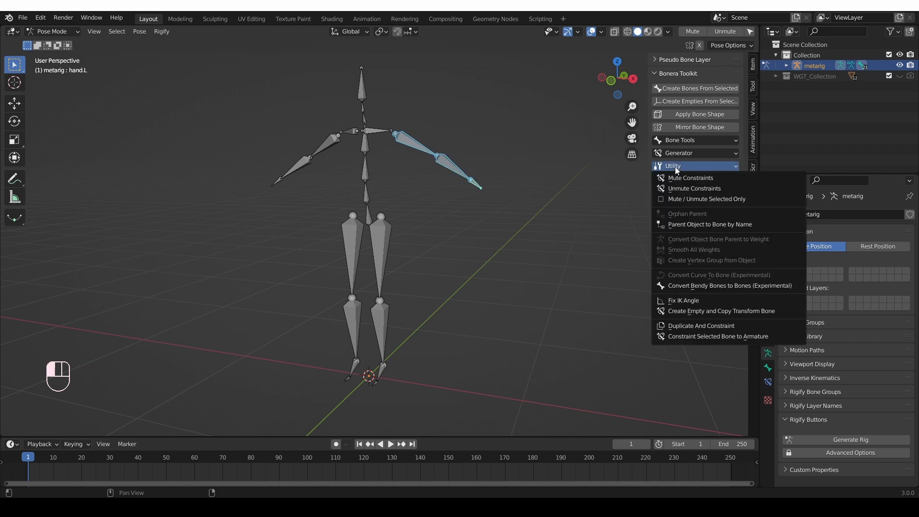
pyautogui.click(760, 327)
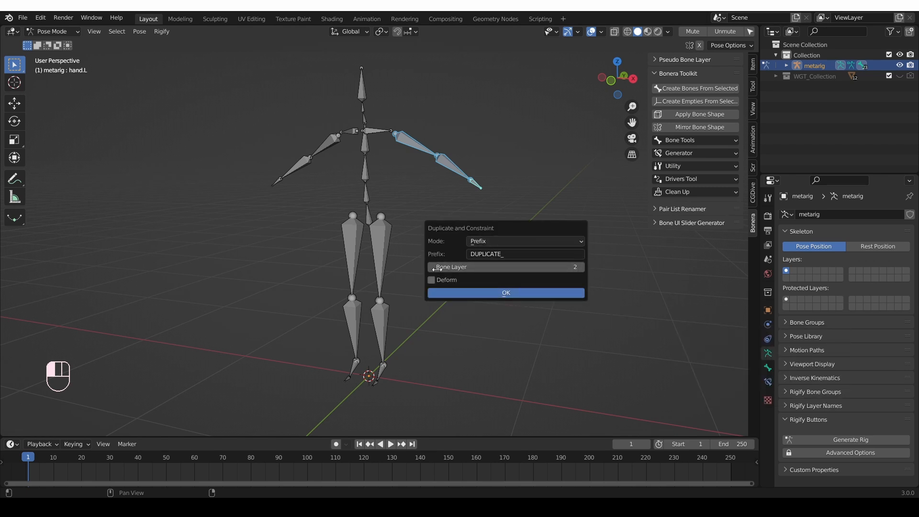
pyautogui.click(510, 294)
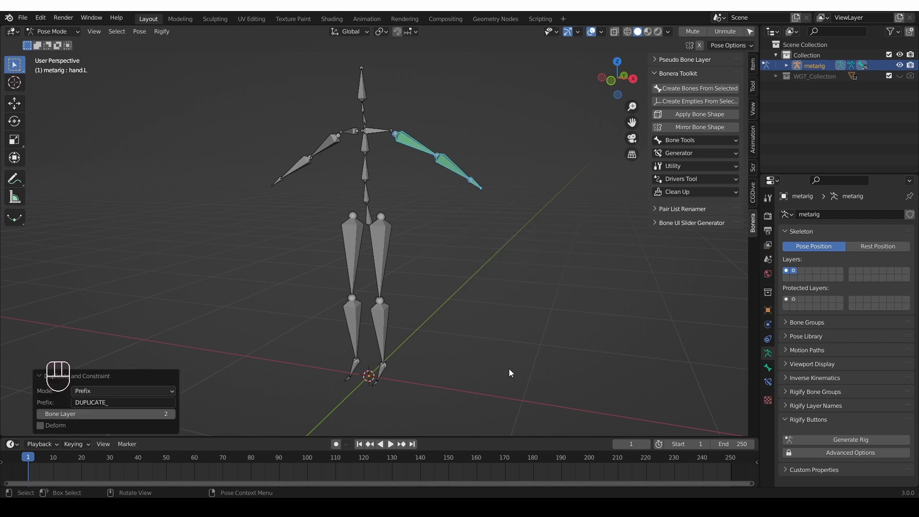
# Isolate bone layer 2, show layer 1 again alongside it, and display the metarig's bones as B-Bone
pyautogui.click(793, 271)
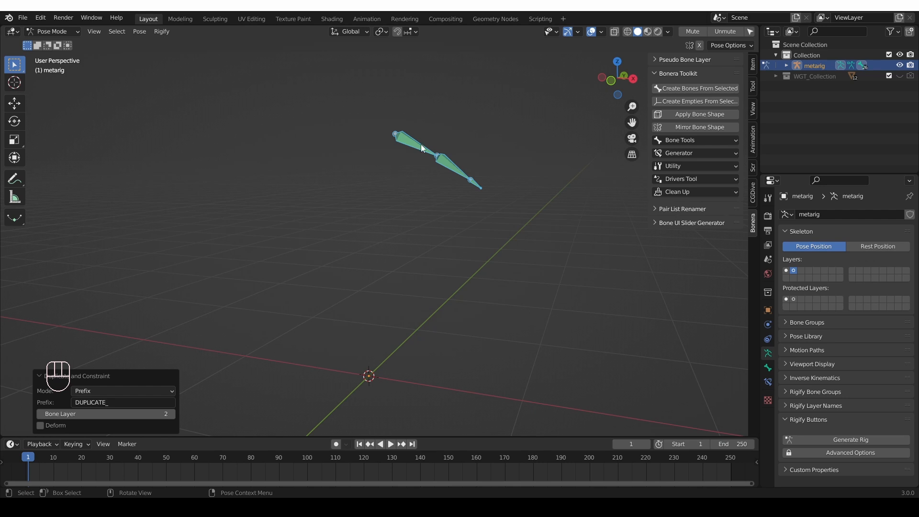
pyautogui.keyDown('shift'); pyautogui.click(785, 271); pyautogui.keyUp('shift')
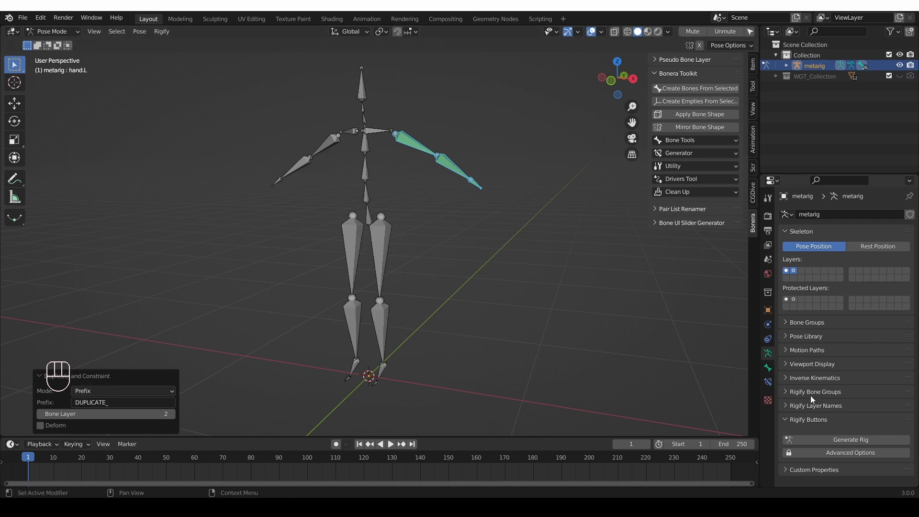
pyautogui.click(805, 363)
pyautogui.click(842, 379)
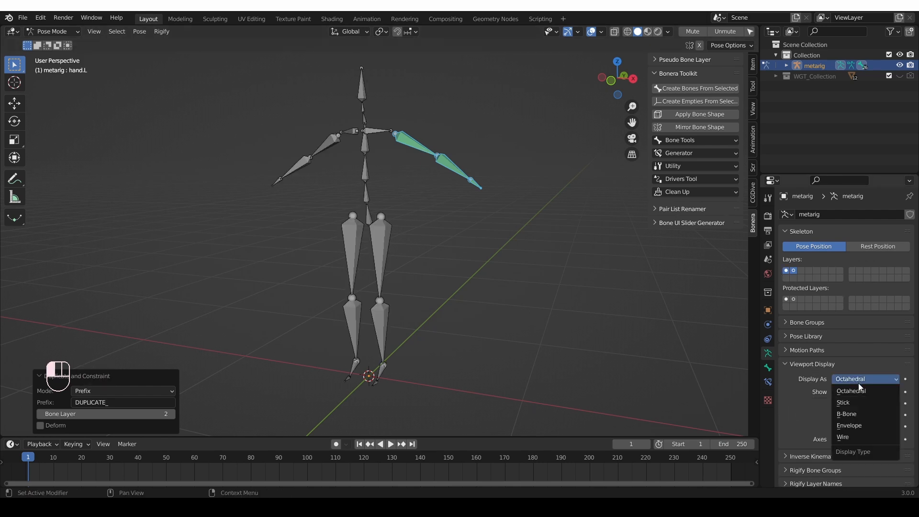
pyautogui.click(864, 415)
# Isolate bone layer 2 and scale the B-Bone display size of the duplicated left arm bones by about 3.66
pyautogui.click(792, 272)
pyautogui.moveTo(385, 115); pyautogui.dragTo(527, 259)
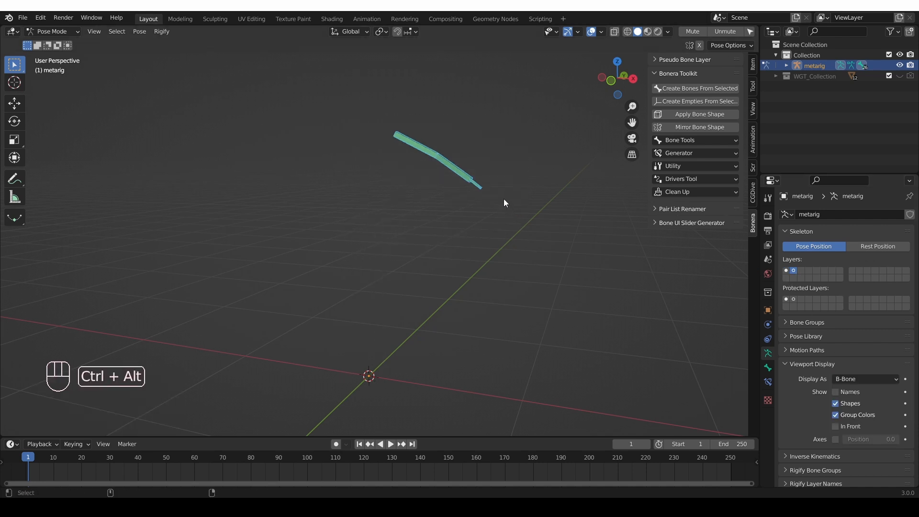
pyautogui.hotkey('ctrl', 'alt', 's')
pyautogui.click(716, 12)
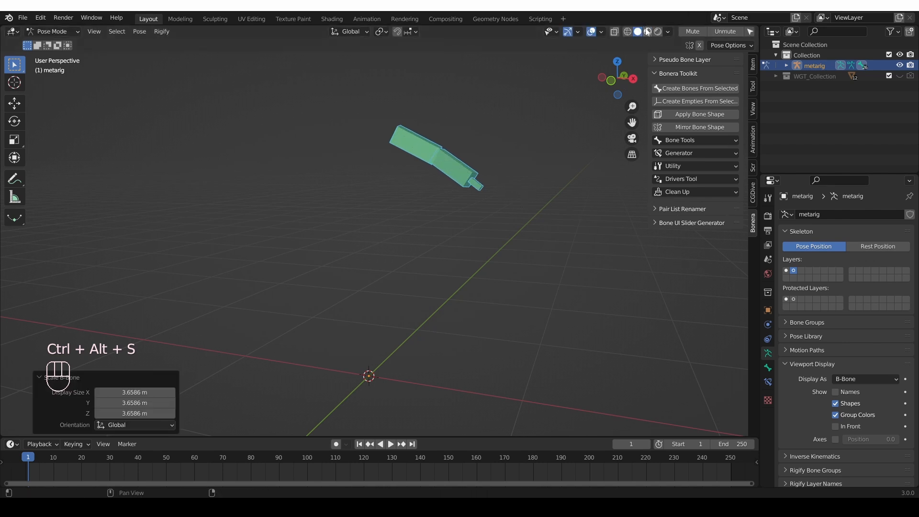
# Switch the viewport to wireframe shading and show bone layer 1 together with layer 2, selecting a bone at the left upper arm
pyautogui.click(629, 32)
pyautogui.keyDown('shift'); pyautogui.click(784, 271); pyautogui.keyUp('shift')
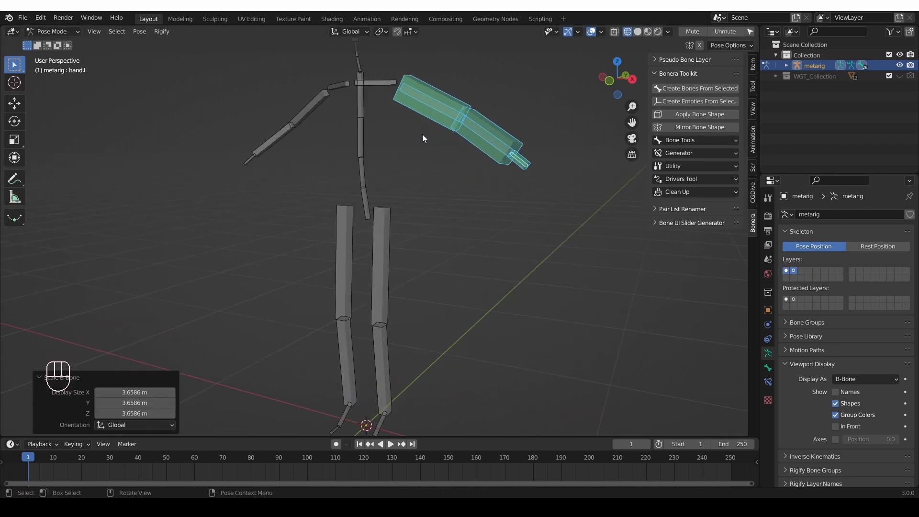
pyautogui.click(427, 104)
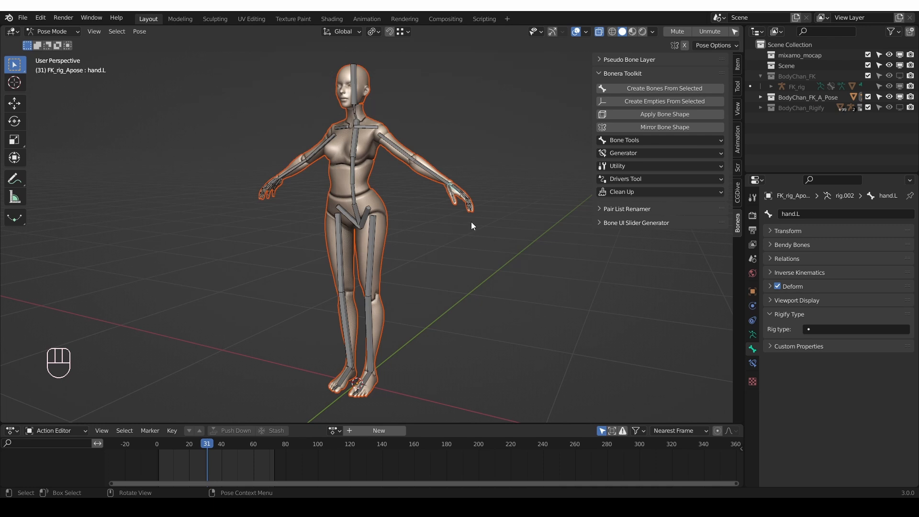
# Rotate the hand.L bone about -140° around its local Y axis and hide the viewport overlays to examine the wrist deformation
pyautogui.keyDown('shift'); pyautogui.moveTo(471, 222); pyautogui.dragTo(393, 232, button='middle'); pyautogui.keyUp('shift')
pyautogui.scroll(5, 395, 210)
pyautogui.keyDown('shift'); pyautogui.moveTo(366, 188); pyautogui.dragTo(354, 275, button='middle'); pyautogui.keyUp('shift')
pyautogui.scroll(-3, 354, 275)
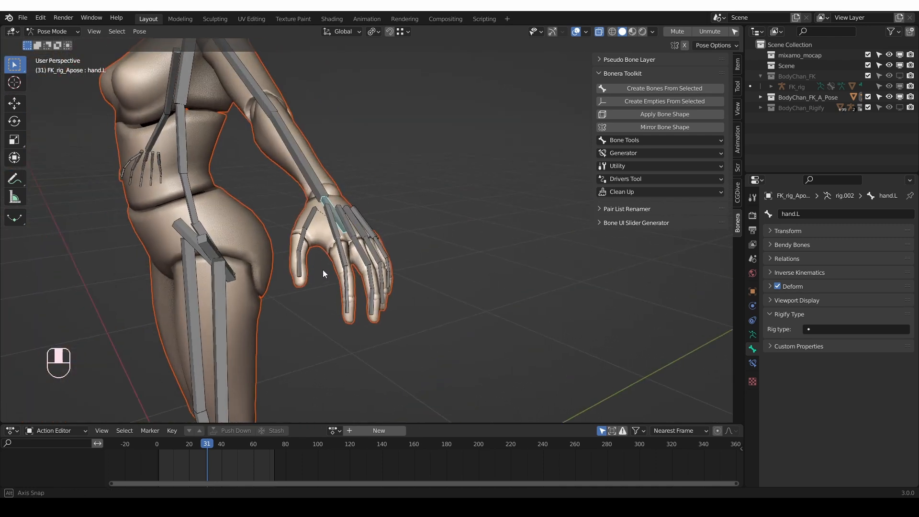
pyautogui.press('r')
pyautogui.press('y')
pyautogui.press('y')
pyautogui.click(245, 248)
pyautogui.hotkey('shift', 'alt', 'z')
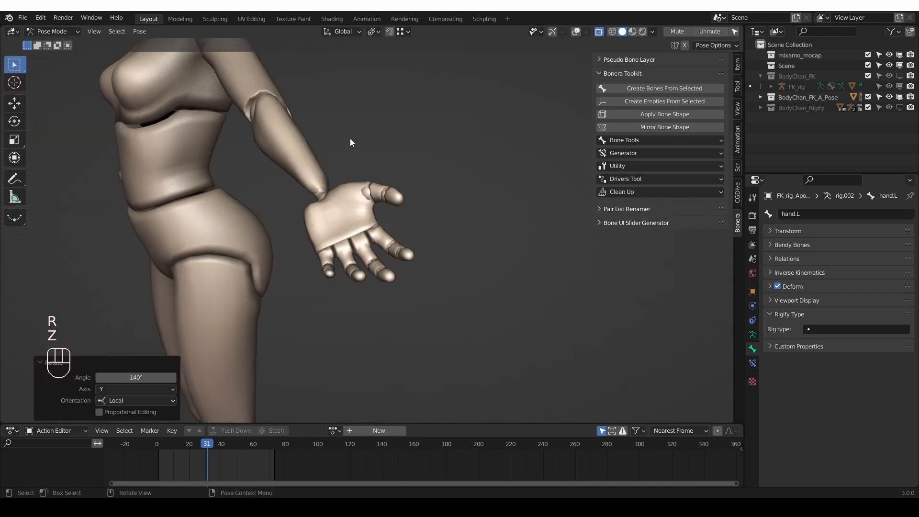
# Examine the twisted wrist up close, undo the hand.L rotation and show the viewport overlays again
pyautogui.moveTo(348, 130); pyautogui.dragTo(359, 193, button='middle')
pyautogui.scroll(2, 360, 192)
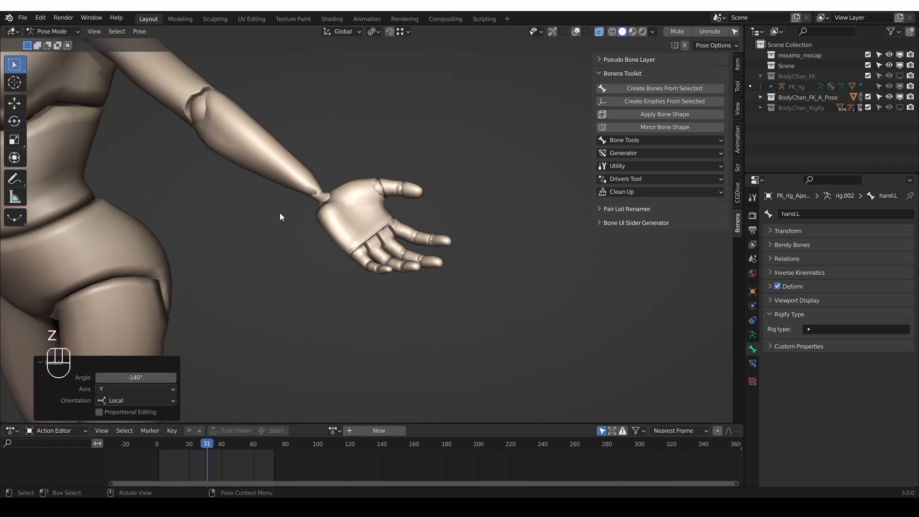
pyautogui.scroll(-3, 360, 208)
pyautogui.hotkey('ctrl', 'z')
pyautogui.hotkey('shift', 'alt', 'z')
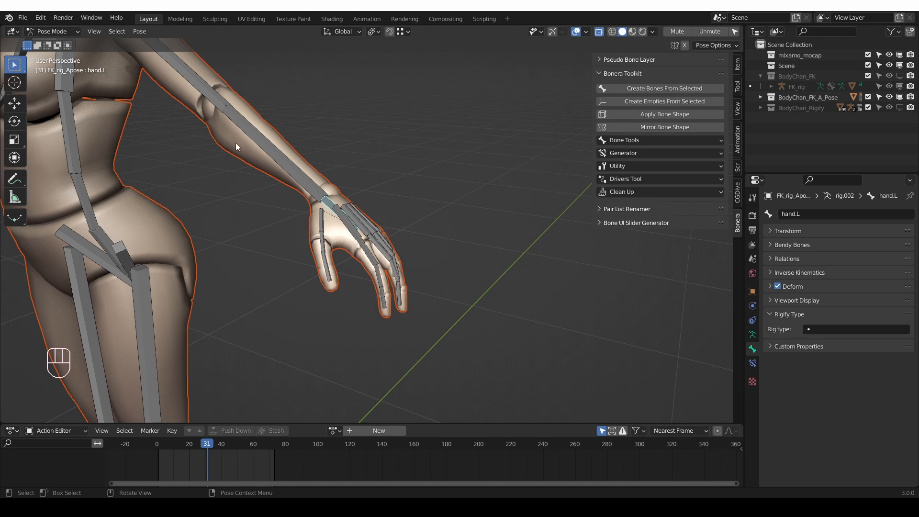
# Generate twist bones for forearm.L with Subdivide 4, Subtraction falloff, last influence set to 0, control layer 1 and deform layer 2
pyautogui.click(297, 165)
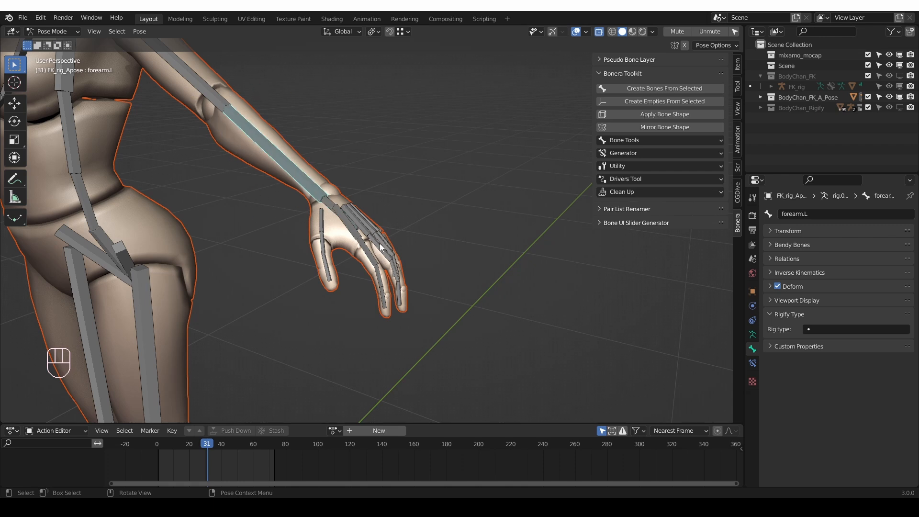
pyautogui.click(645, 154)
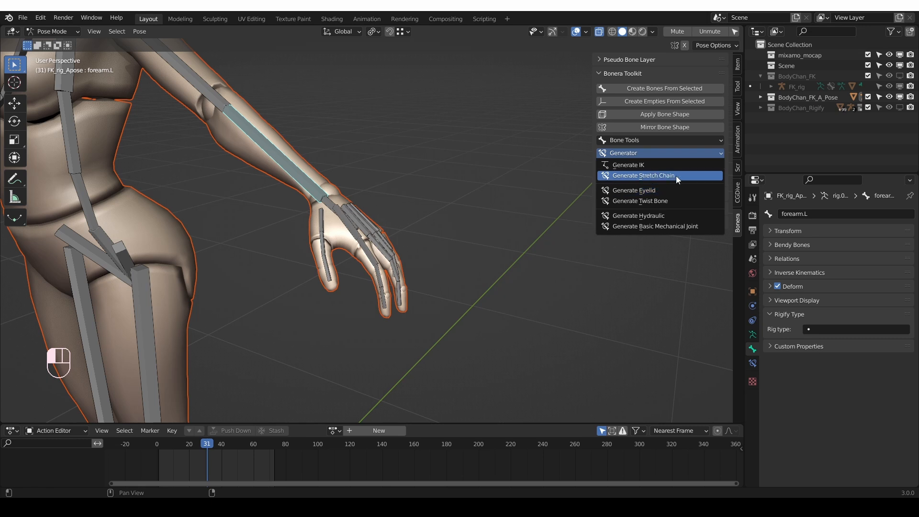
pyautogui.click(677, 201)
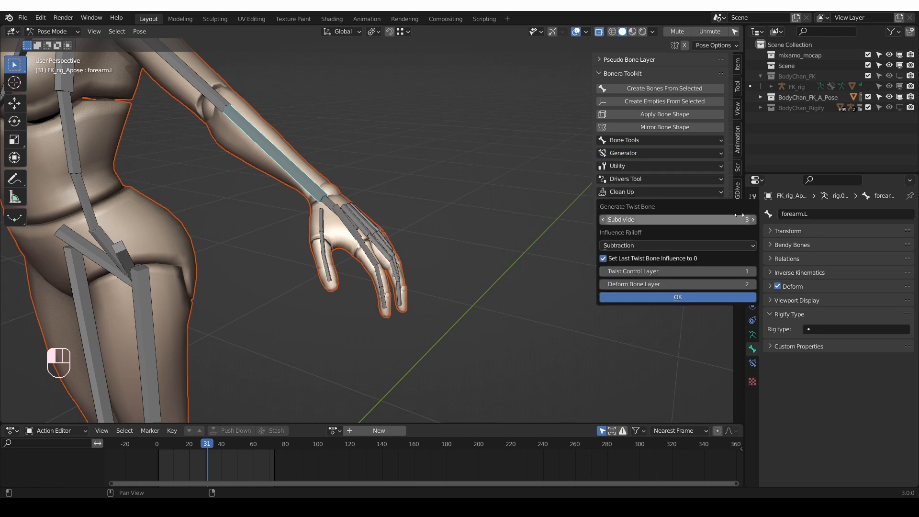
pyautogui.click(753, 221)
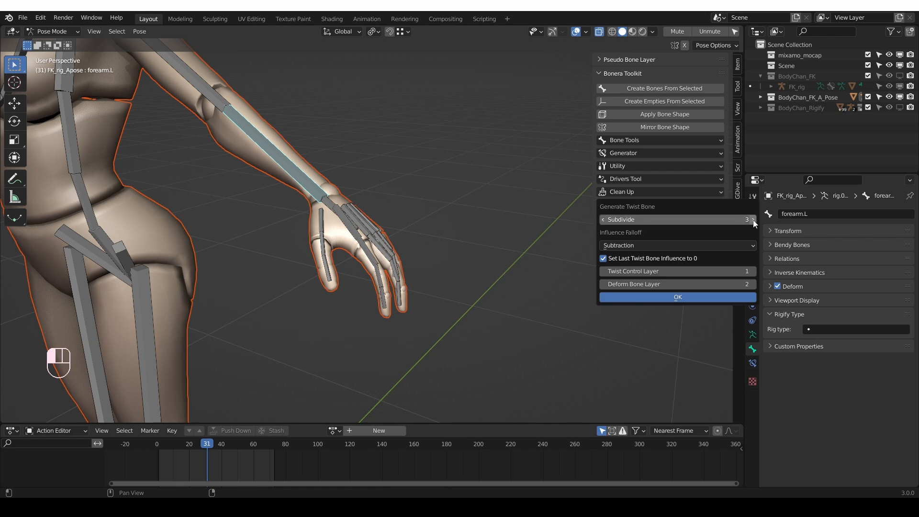
pyautogui.click(646, 244)
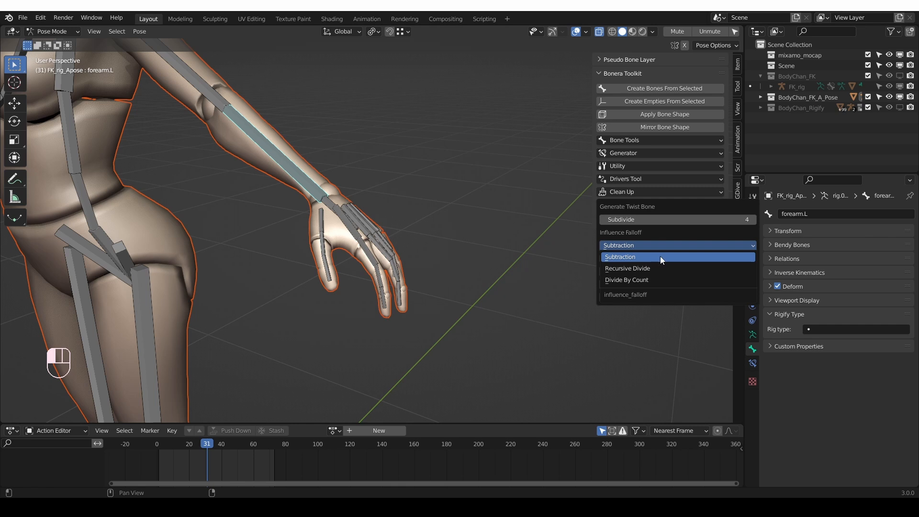
pyautogui.click(663, 256)
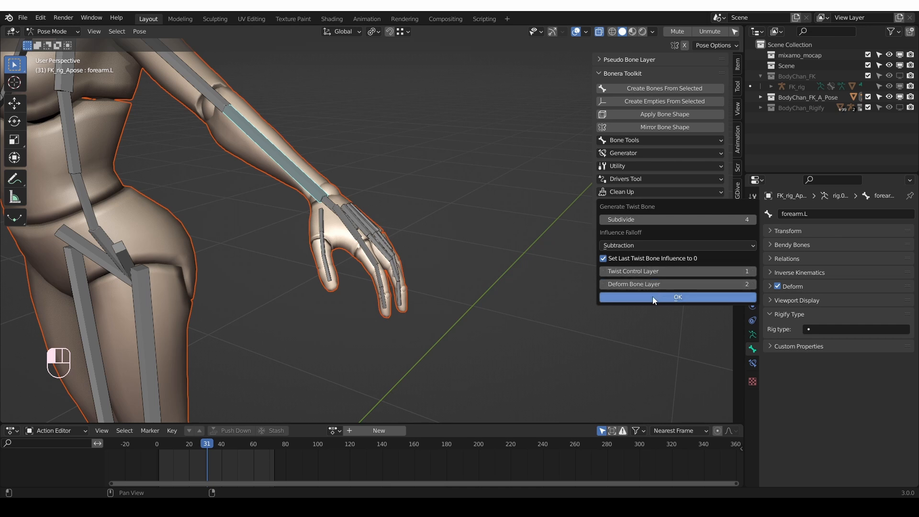
pyautogui.click(677, 299)
# Select the four forearm.L twist bones and reduce their B-Bone display size to roughly the thickness of the forearm
pyautogui.scroll(-3, 350, 186)
pyautogui.click(354, 165)
pyautogui.keyDown('shift'); pyautogui.click(326, 136); pyautogui.keyUp('shift')
pyautogui.keyDown('shift'); pyautogui.click(306, 119); pyautogui.keyUp('shift')
pyautogui.keyDown('shift'); pyautogui.click(284, 102); pyautogui.keyUp('shift')
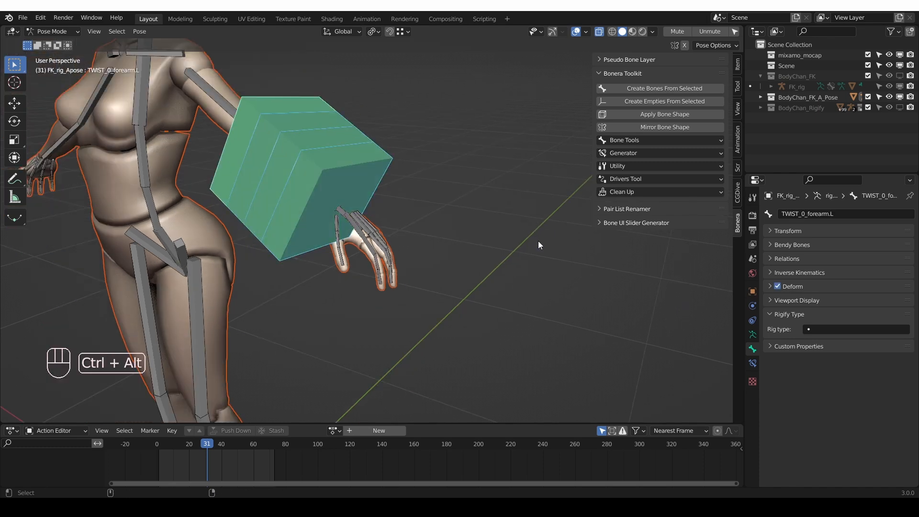
pyautogui.hotkey('ctrl', 'alt', 's')
pyautogui.click(333, 187)
# In Object Mode, parent the body mesh to FK_rig_Apose and bind it with heat diffuse skinning, returning to Pose Mode
pyautogui.hotkey('ctrl', 'Tab')
pyautogui.scroll(1, 364, 206)
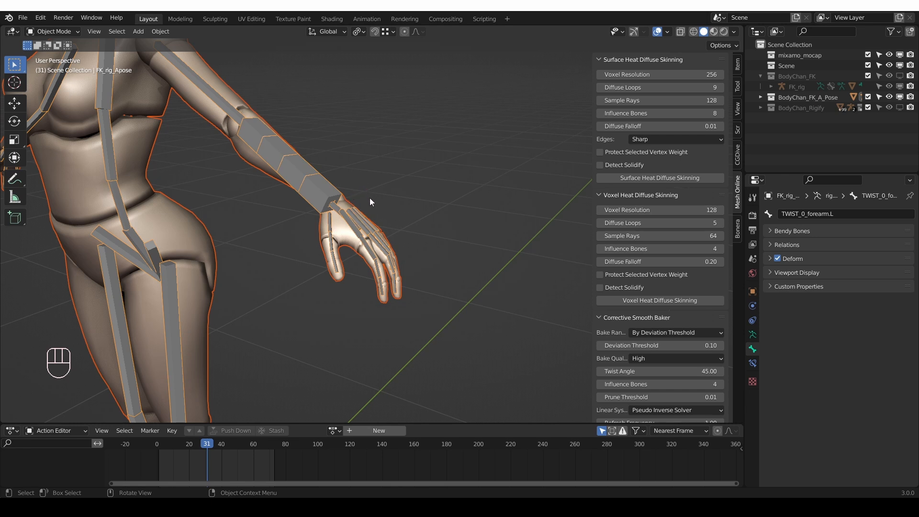
pyautogui.hotkey('ctrl', 'p')
pyautogui.click(370, 199)
pyautogui.hotkey('ctrl', 'Tab')
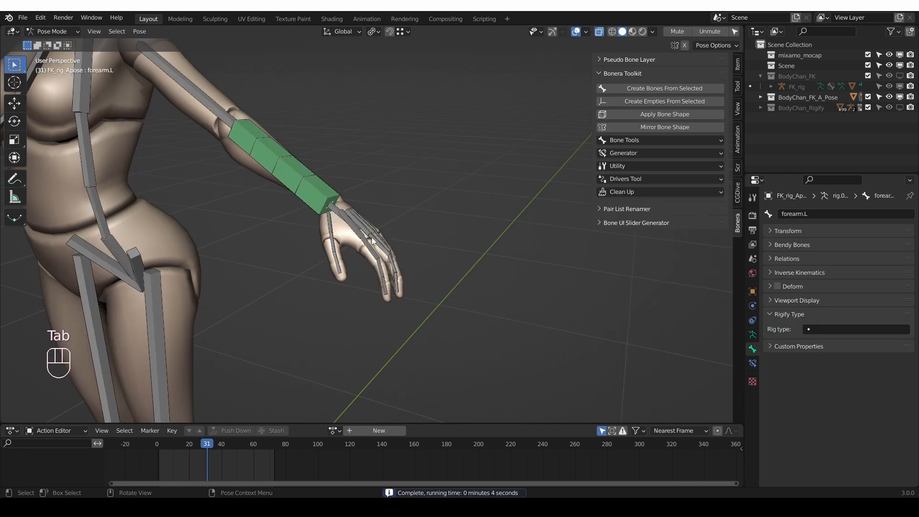
# Rotate the hand.L bone around its local Y axis and hide the viewport overlays to examine the forearm twist
pyautogui.click(336, 208)
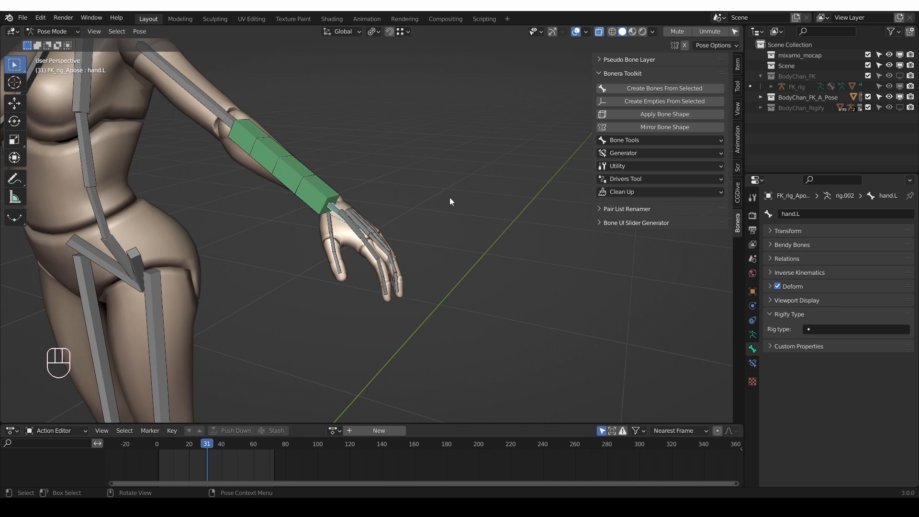
pyautogui.press('r')
pyautogui.press('y')
pyautogui.press('y')
pyautogui.click(277, 244)
pyautogui.hotkey('shift', 'alt', 'z')
pyautogui.moveTo(351, 200); pyautogui.dragTo(355, 200, button='middle')
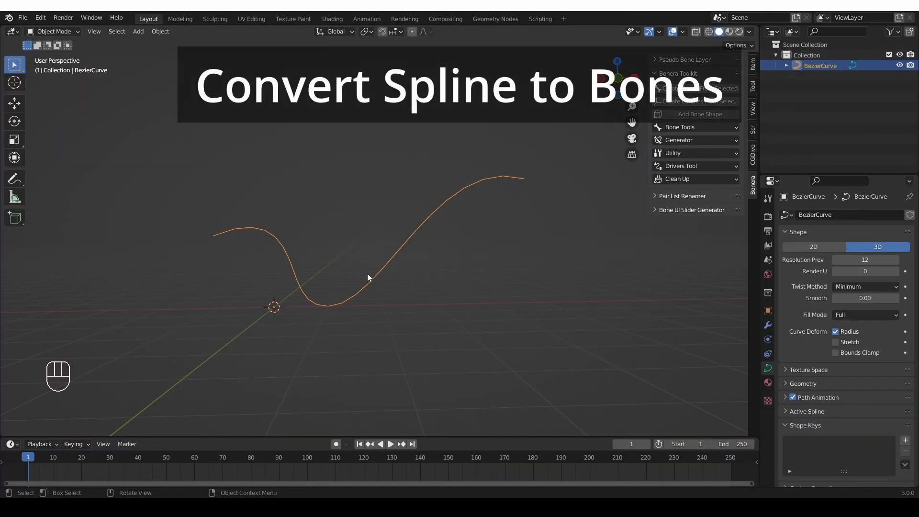
# Convert BezierCurve to a chain of bones without setting a custom resolution
pyautogui.moveTo(352, 233)
pyautogui.mouseDown(button='middle')
pyautogui.moveTo(331, 243)
pyautogui.moveTo(343, 237)
pyautogui.moveTo(349, 245)
pyautogui.mouseUp(button='middle')
pyautogui.moveTo(451, 199); pyautogui.dragTo(403, 185, button='middle')
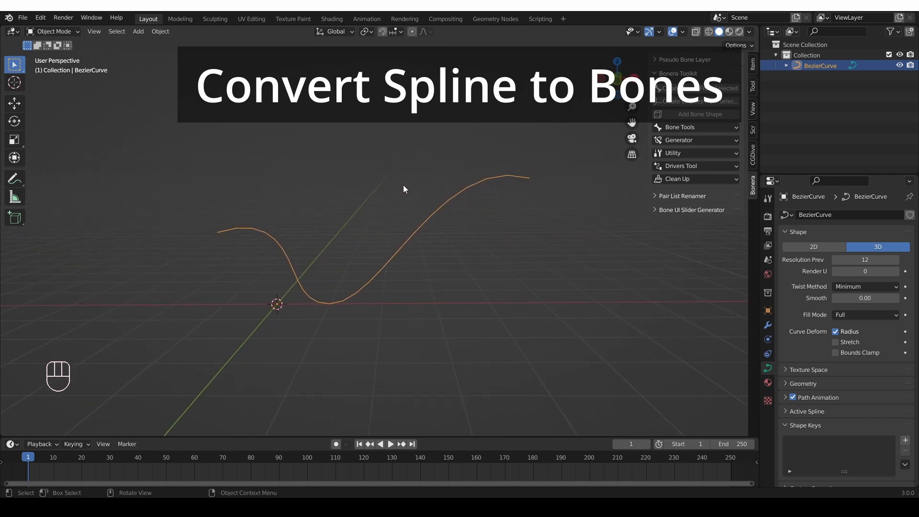
pyautogui.click(676, 153)
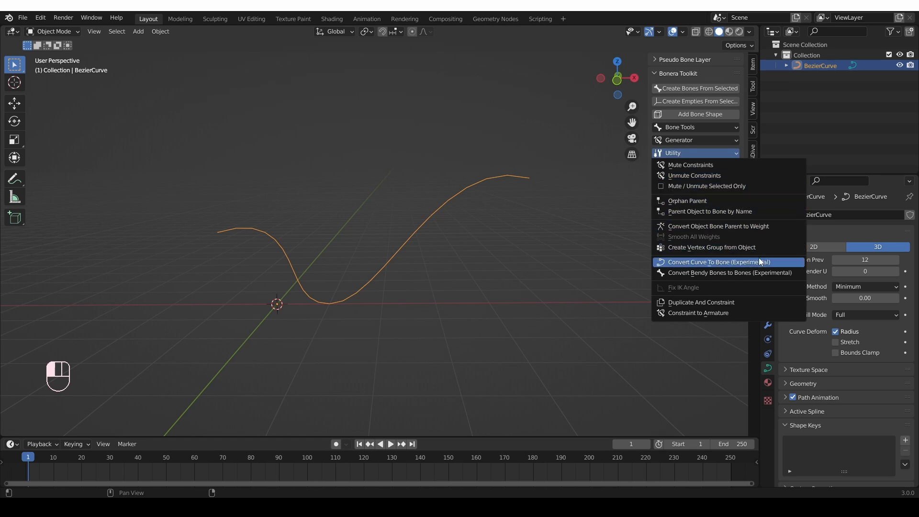
pyautogui.click(777, 263)
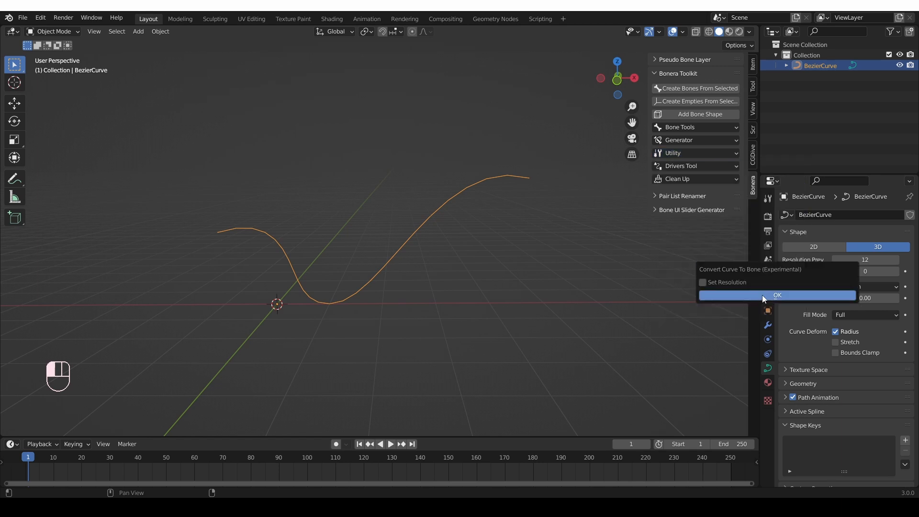
pyautogui.click(762, 294)
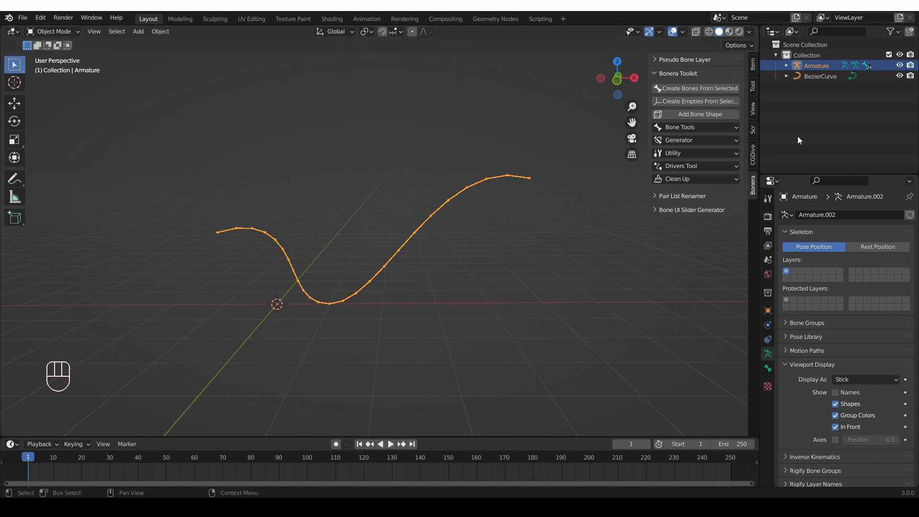
# In Pose Mode, try rotating two bones of the generated chain, one near its start and one mid-chain, then return to Object Mode
pyautogui.press('Tab')
pyautogui.click(227, 232)
pyautogui.press('r')
pyautogui.rightClick(262, 258)
pyautogui.click(392, 259)
pyautogui.press('r')
pyautogui.rightClick(393, 304)
pyautogui.press('Tab')
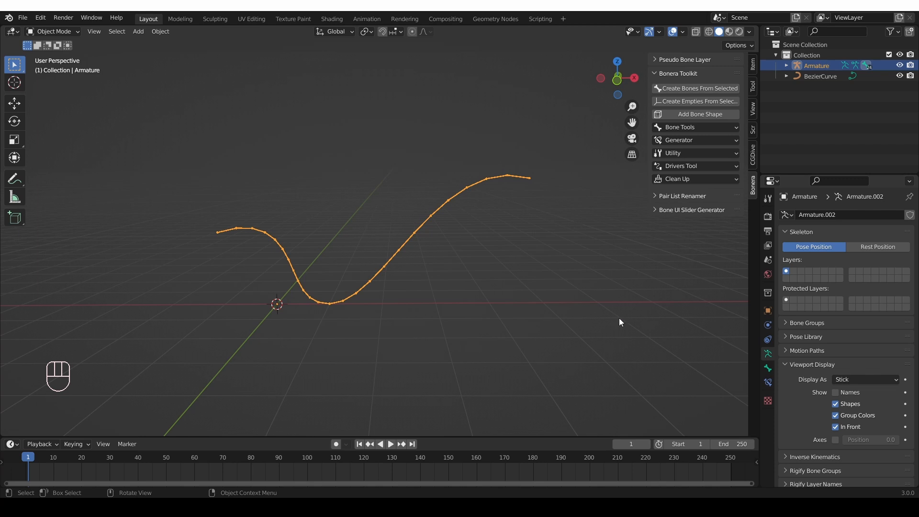
# Display the generated armature's bones as Octahedral, and delete the armature
pyautogui.click(837, 380)
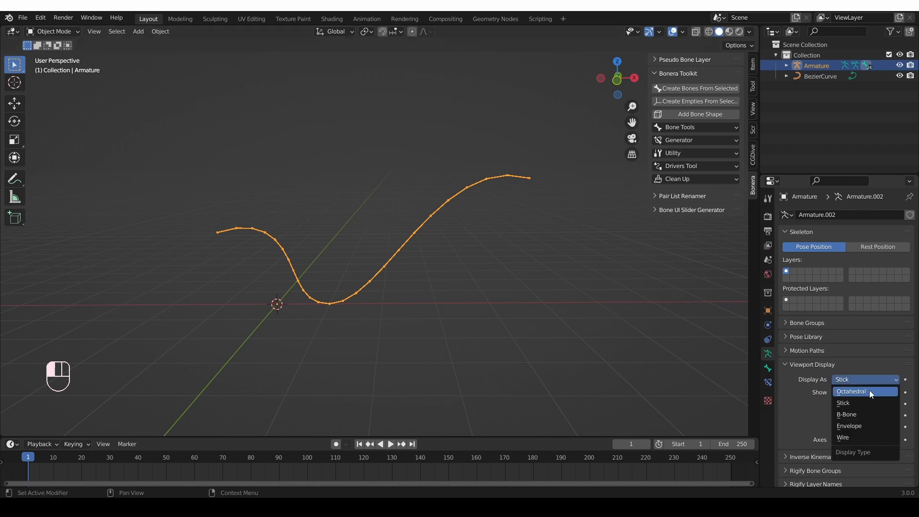
pyautogui.click(870, 393)
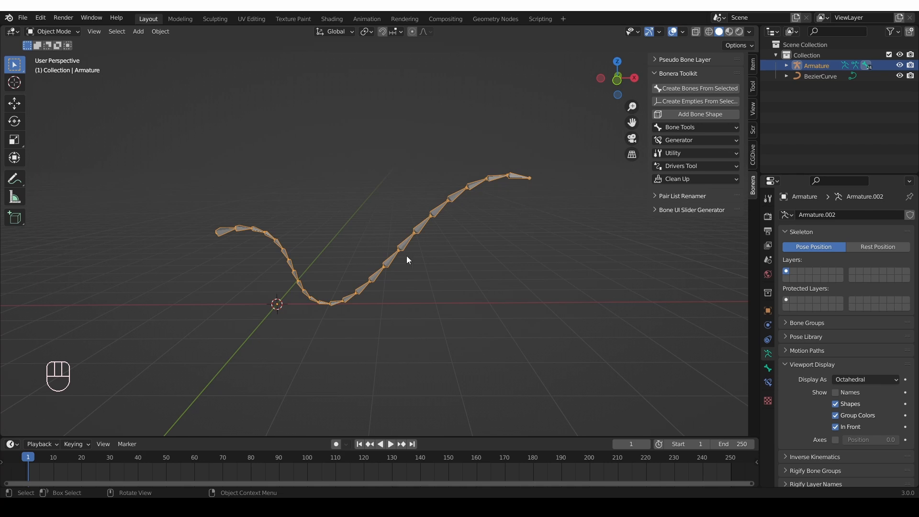
pyautogui.press('x')
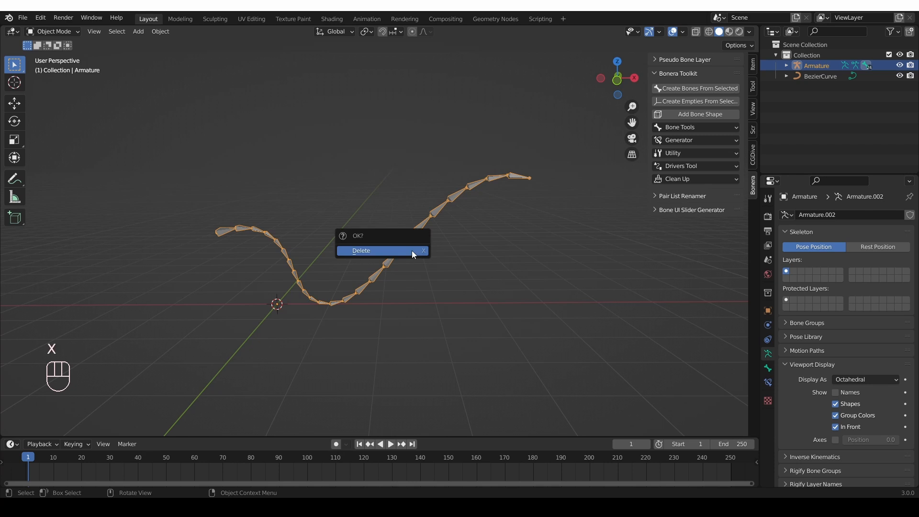
pyautogui.click(412, 251)
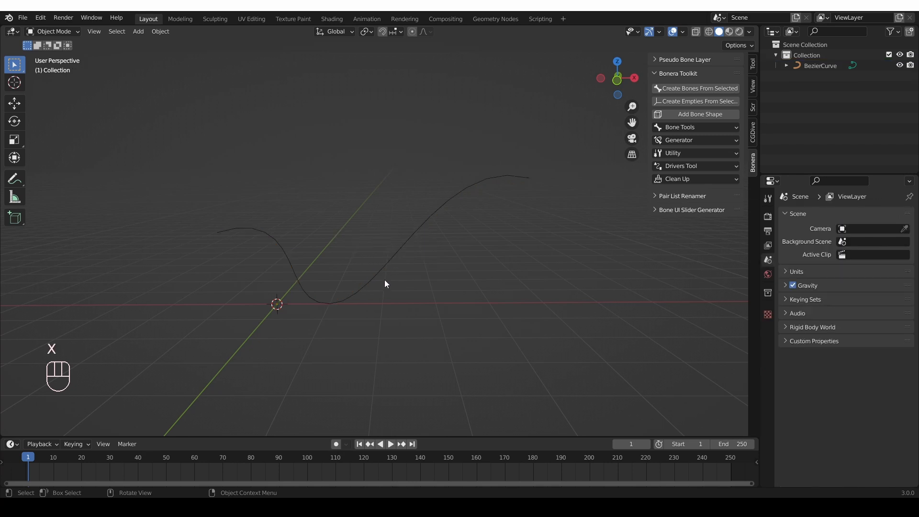
# Convert BezierCurve to bones with Set Resolution enabled at 6, keeping the new armature displayed as Stick
pyautogui.click(424, 227)
pyautogui.click(692, 153)
pyautogui.click(707, 264)
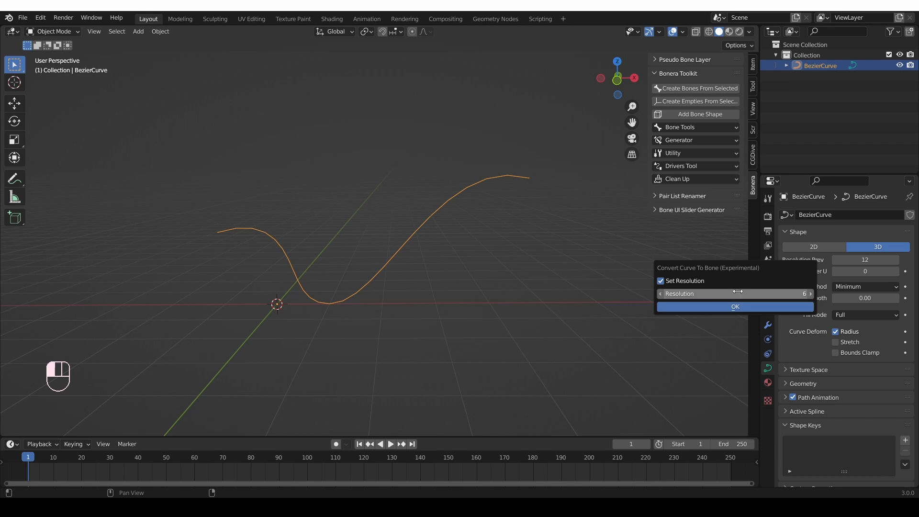
pyautogui.click(735, 306)
pyautogui.click(866, 378)
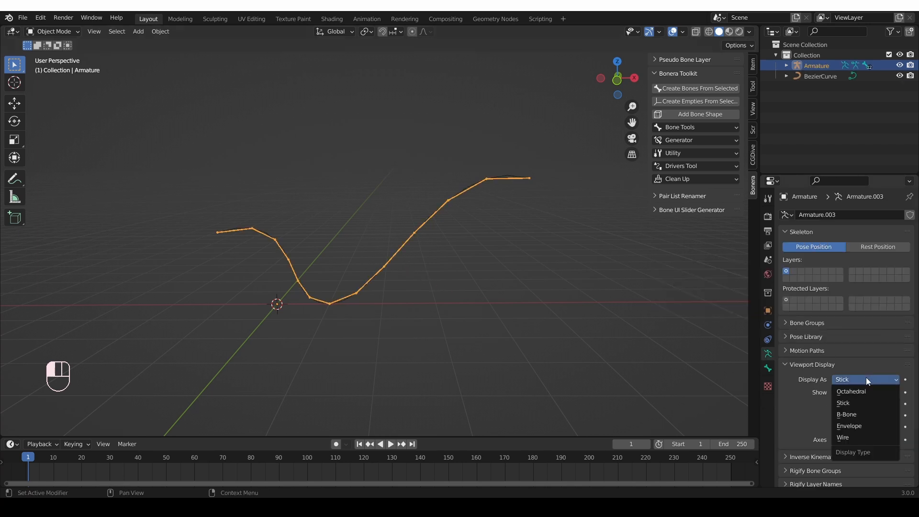
pyautogui.click(862, 404)
pyautogui.moveTo(357, 295); pyautogui.dragTo(355, 295, button='middle')
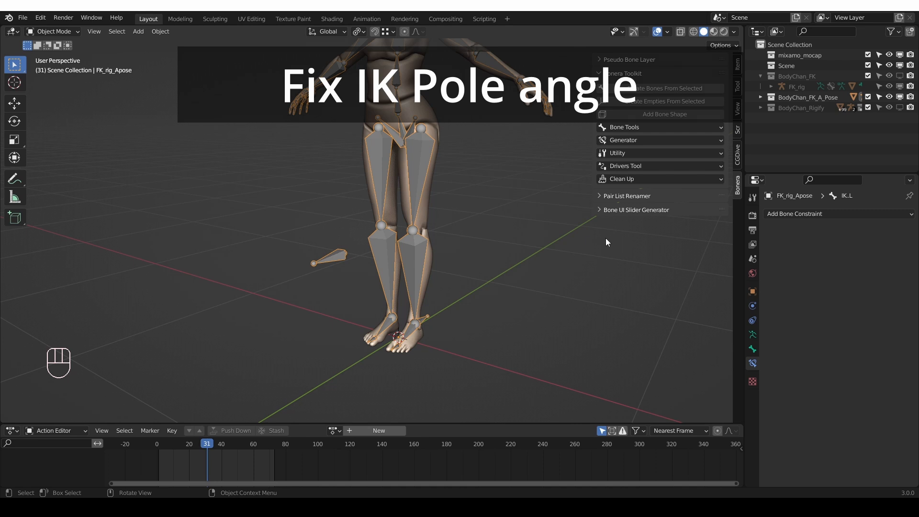
# In Pose Mode, generate an IK setup with a pole controller for the shin.L bone, using chain length 2
pyautogui.press('Tab')
pyautogui.click(506, 244)
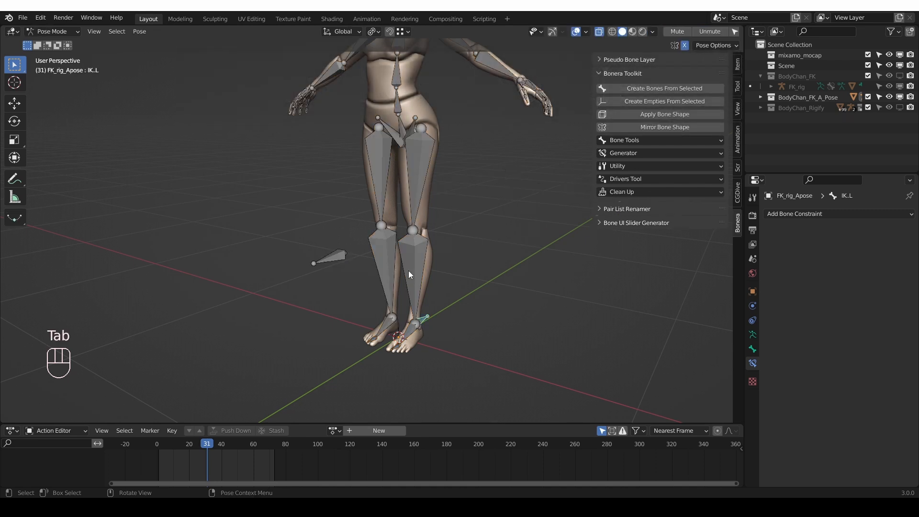
pyautogui.click(417, 299)
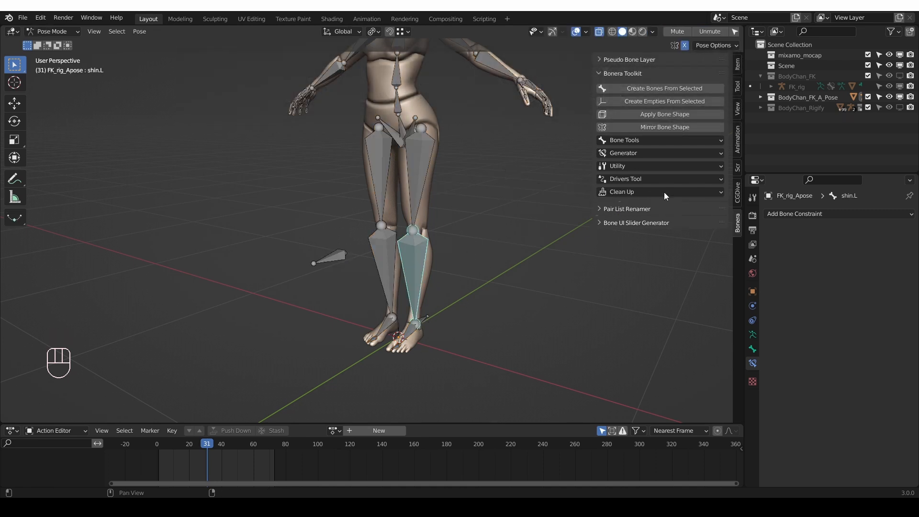
pyautogui.click(643, 153)
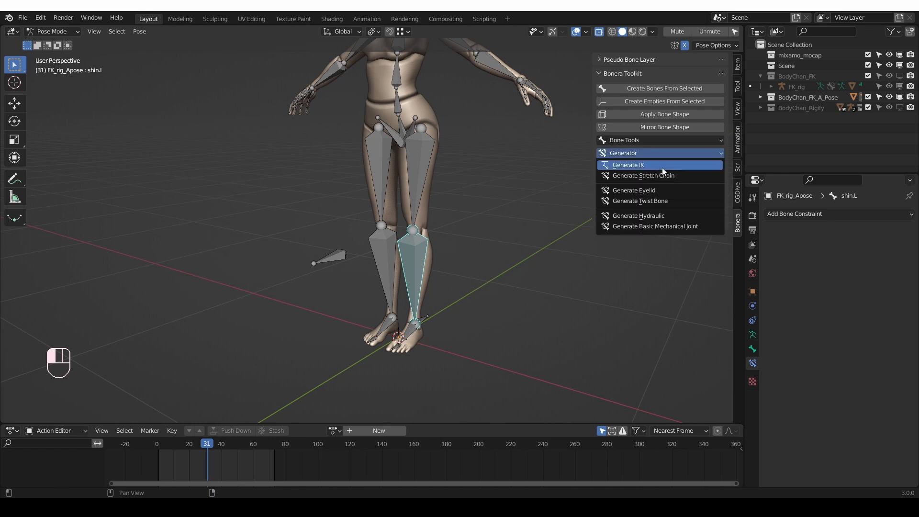
pyautogui.click(662, 166)
pyautogui.click(650, 237)
pyautogui.moveTo(556, 315); pyautogui.dragTo(430, 319, button='middle')
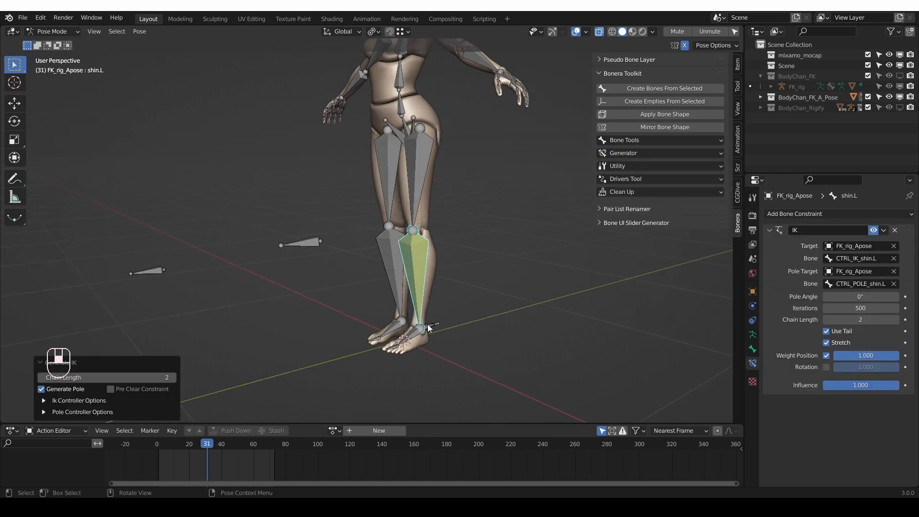
# Test the leg IK by moving the CTRL_IK_shin.L and CTRL_POLE_shin.L controllers, cancelling each move
pyautogui.click(433, 326)
pyautogui.press('g')
pyautogui.press('g')
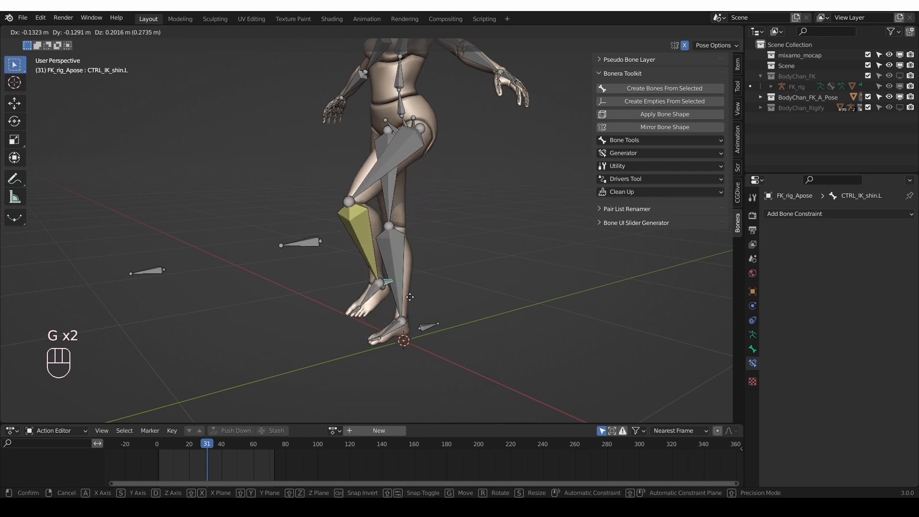
pyautogui.rightClick(461, 290)
pyautogui.moveTo(431, 294); pyautogui.dragTo(426, 310, button='middle')
pyautogui.click(151, 334)
pyautogui.moveTo(161, 353); pyautogui.dragTo(215, 353, button='middle')
pyautogui.press('g')
pyautogui.rightClick(269, 329)
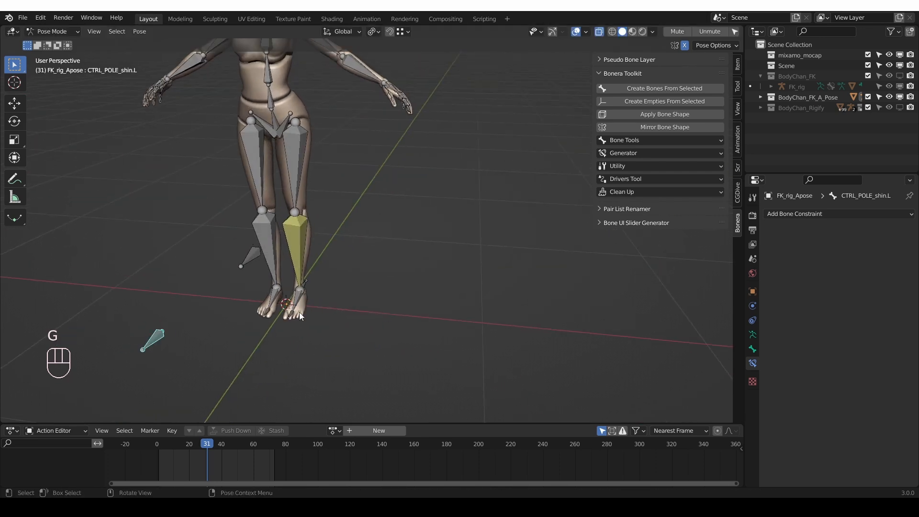
# Undo the generated IK setup on shin.L
pyautogui.hotkey('ctrl', 'z')
pyautogui.hotkey('ctrl', 'z')
pyautogui.hotkey('ctrl', 'z')
pyautogui.hotkey('ctrl', 'z')
pyautogui.hotkey('ctrl', 'z')
pyautogui.hotkey('ctrl', 'z')
# Return FK_rig_Apose to Pose Mode and try moving the IK.L bone behind the heel, cancelling the move
pyautogui.moveTo(391, 283); pyautogui.dragTo(364, 279, button='middle')
pyautogui.press('Tab')
pyautogui.press('g')
pyautogui.press('g')
pyautogui.press('g')
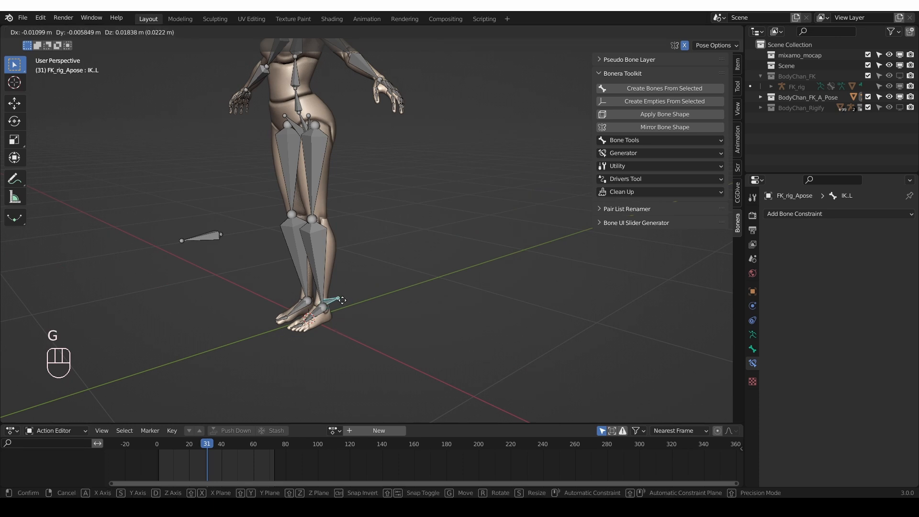
pyautogui.rightClick(354, 321)
pyautogui.moveTo(343, 325); pyautogui.dragTo(348, 325, button='middle')
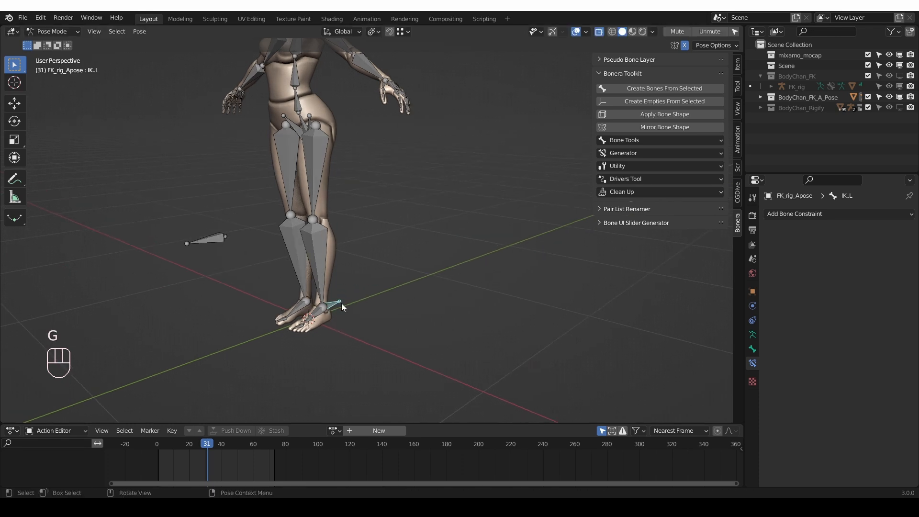
# Add an IK constraint to the shin.L bone with the IK.L bone as its target
pyautogui.keyDown('shift'); pyautogui.click(317, 263); pyautogui.keyUp('shift')
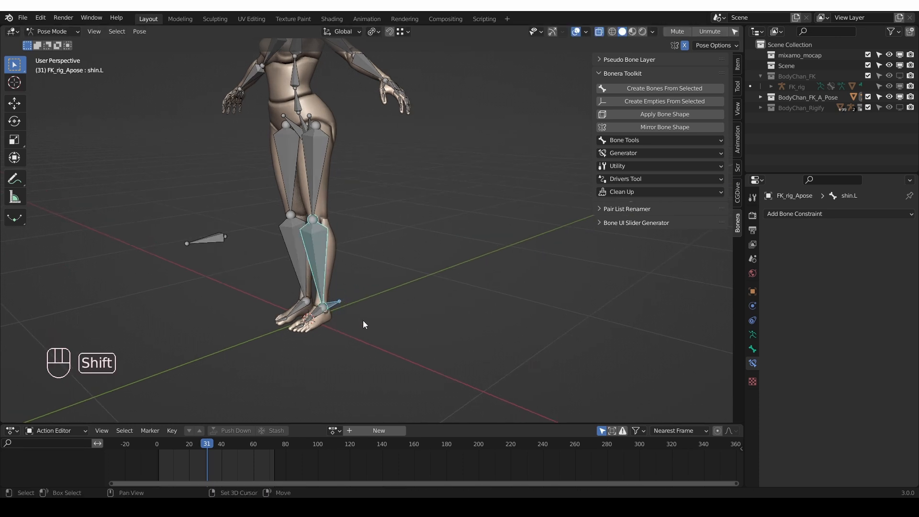
pyautogui.hotkey('shift', 'i')
pyautogui.click(316, 321)
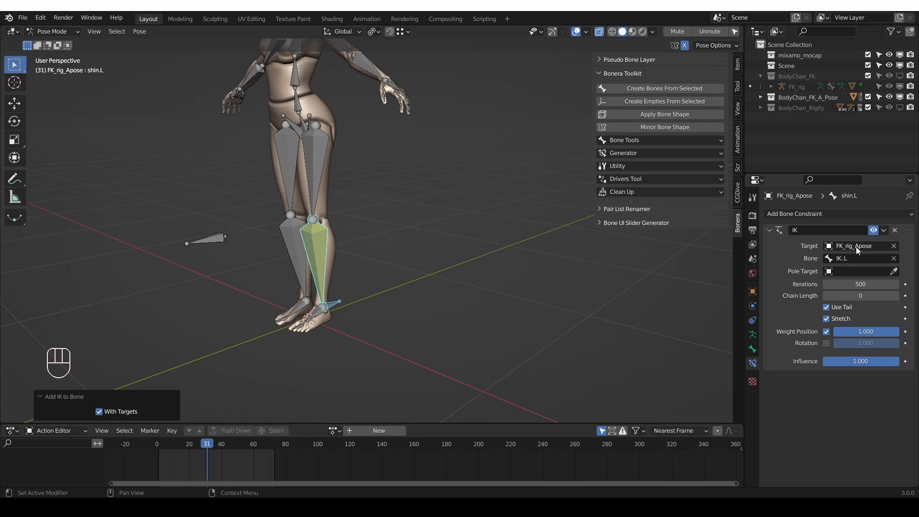
# Set the shin.L IK constraint's pole target to bone pole.L of FK_rig_Apose and its chain length to 2
pyautogui.hotkey('ctrl', 'c')
pyautogui.hotkey('ctrl', 'v')
pyautogui.hotkey('ctrl', 'z')
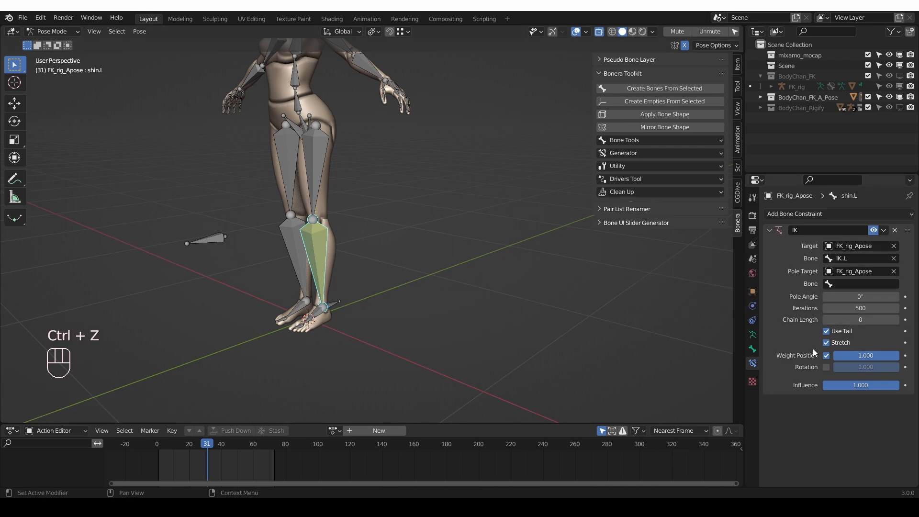
pyautogui.click(894, 320)
pyautogui.click(894, 320)
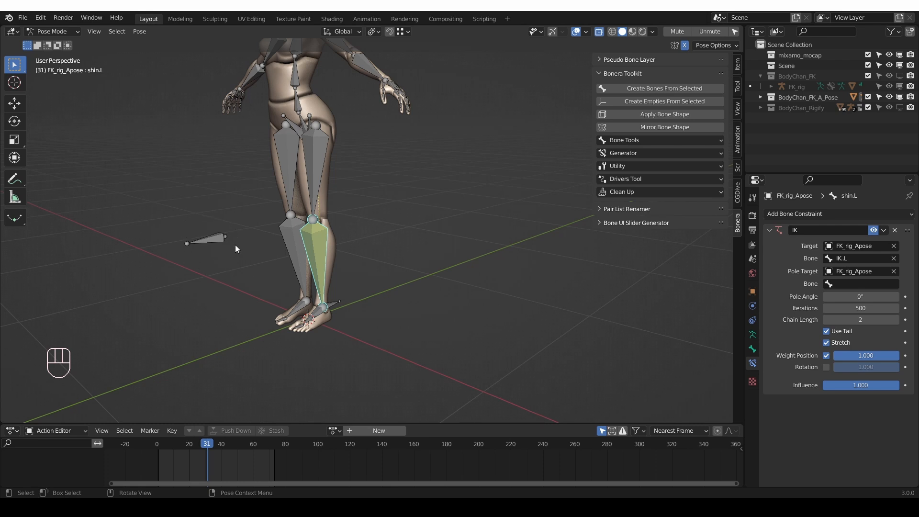
pyautogui.click(861, 284)
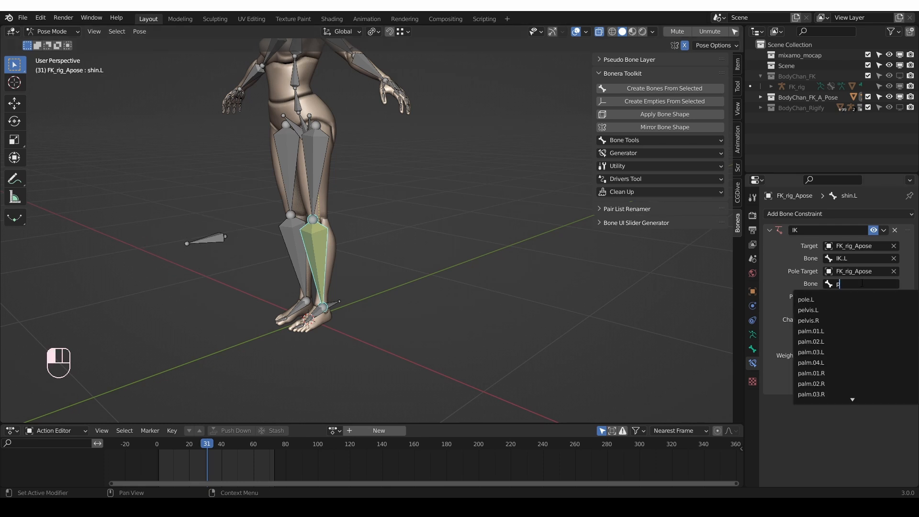
pyautogui.click(842, 299)
pyautogui.moveTo(330, 311); pyautogui.dragTo(357, 316, button='middle')
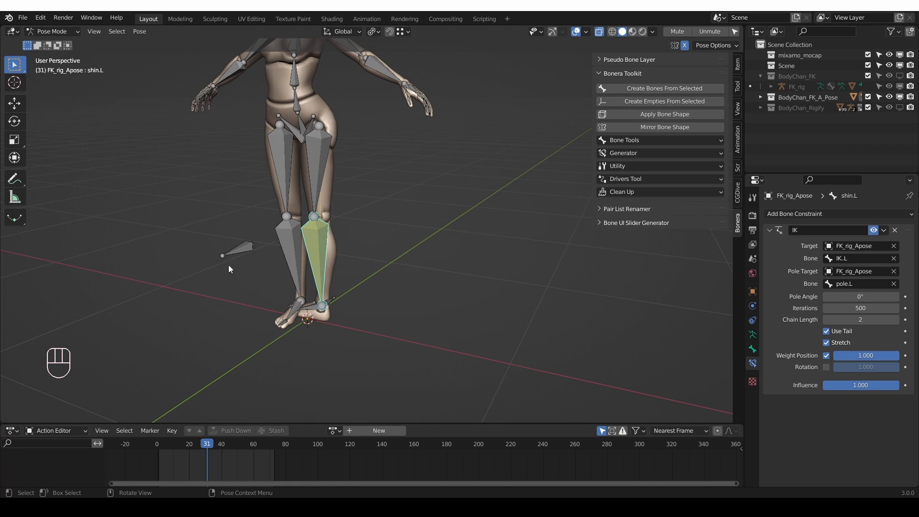
# Try adjusting the pole angle manually, and apply Fix IK Angle to shin.L with the Pole Angle option
pyautogui.moveTo(854, 297); pyautogui.dragTo(808, 297)
pyautogui.rightClick(854, 297)
pyautogui.click(643, 166)
pyautogui.click(665, 301)
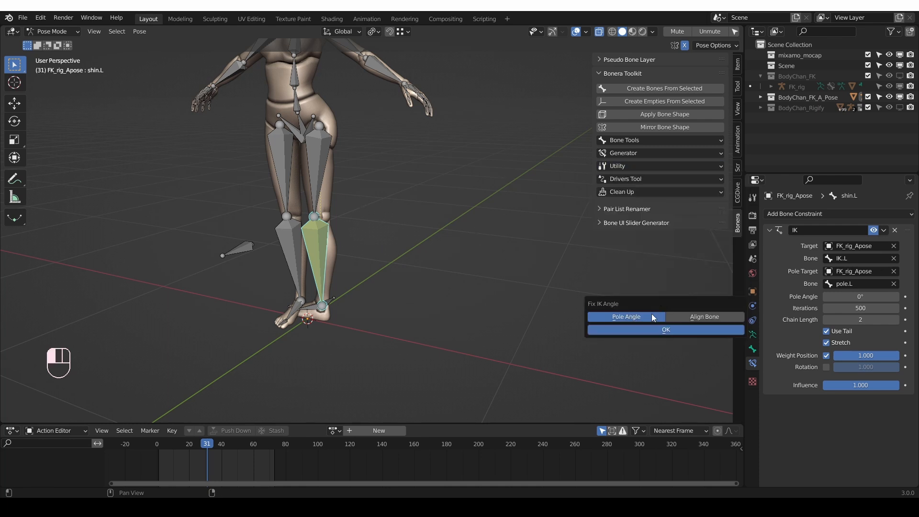
pyautogui.click(660, 330)
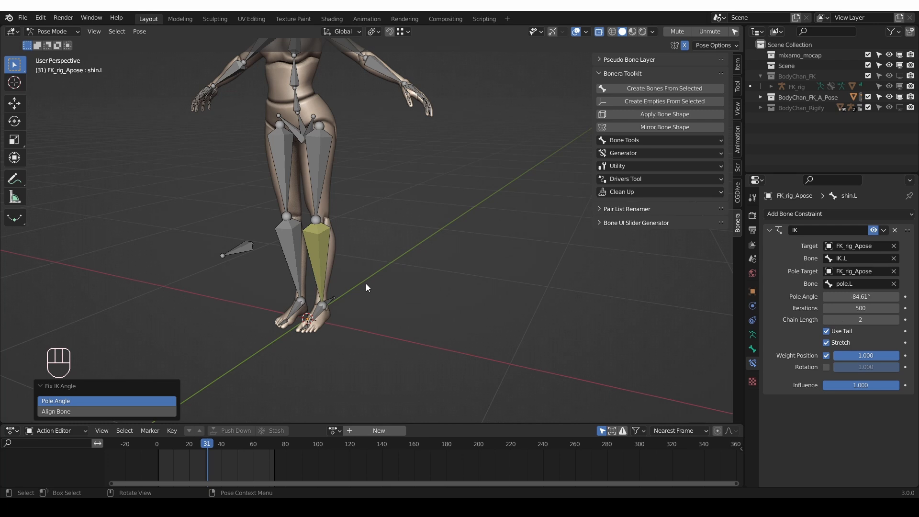
# Hide the viewport overlays and toggle the shin.L IK constraint off and on to compare the leg pose, then restore the overlays
pyautogui.hotkey('shift', 'alt', 'z')
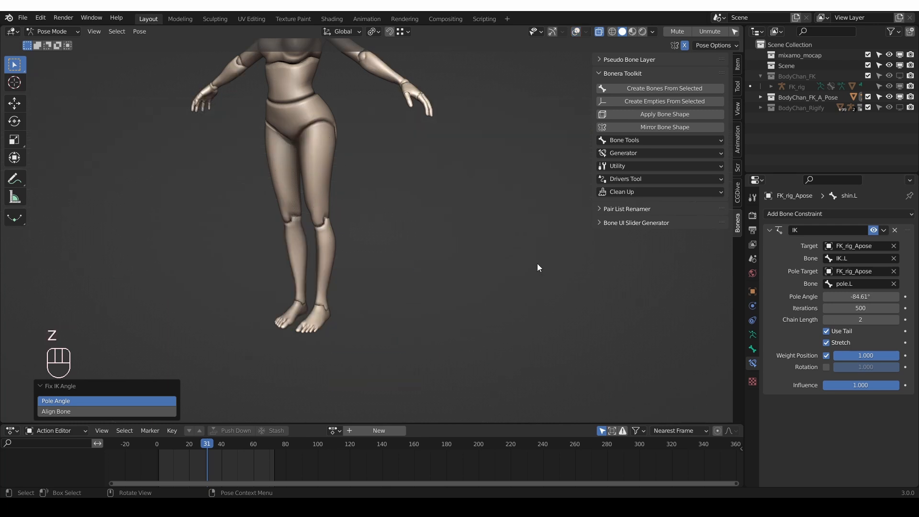
pyautogui.click(874, 230)
pyautogui.click(873, 230)
pyautogui.click(873, 230)
pyautogui.click(873, 230)
pyautogui.click(873, 230)
pyautogui.click(873, 230)
pyautogui.click(873, 230)
pyautogui.click(873, 230)
pyautogui.press('z')
pyautogui.moveTo(434, 231); pyautogui.dragTo(444, 231, button='middle')
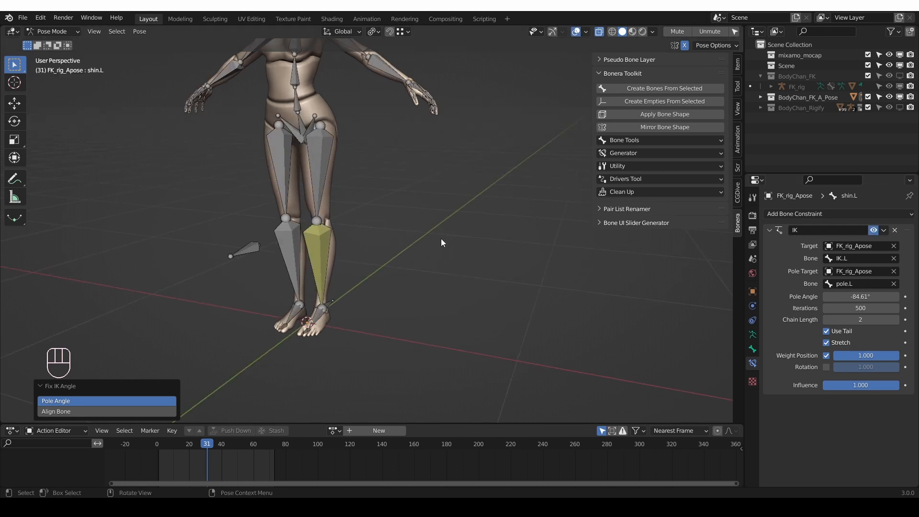
# Undo the constraint toggling and the Pole Angle fix on shin.L
pyautogui.hotkey('ctrl', 'z')
pyautogui.hotkey('ctrl', 'z')
pyautogui.hotkey('ctrl', 'z')
pyautogui.hotkey('ctrl', 'z')
pyautogui.hotkey('ctrl', 'z')
pyautogui.hotkey('ctrl', 'z')
pyautogui.hotkey('ctrl', 'z')
pyautogui.hotkey('ctrl', 'z')
pyautogui.hotkey('ctrl', 'z')
pyautogui.hotkey('ctrl', 'z')
pyautogui.hotkey('ctrl', 'z')
pyautogui.hotkey('ctrl', 'z')
pyautogui.hotkey('ctrl', 'z')
pyautogui.hotkey('ctrl', 'z')
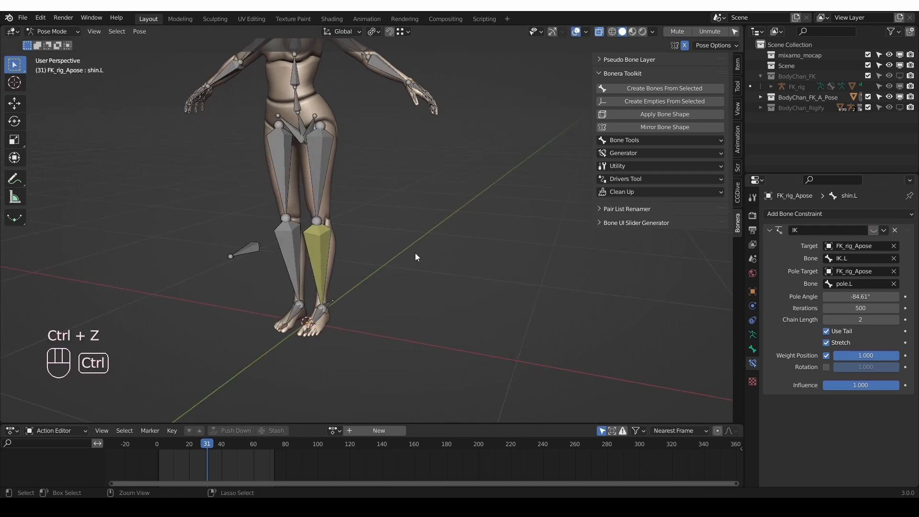
pyautogui.hotkey('ctrl', 'shift', 'z')
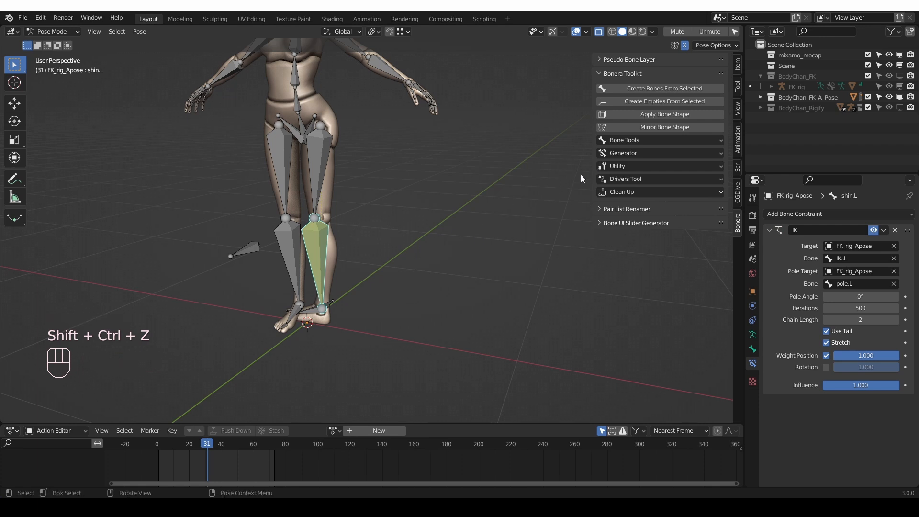
# Apply Fix IK Angle to shin.L with the Align Bone option
pyautogui.click(630, 168)
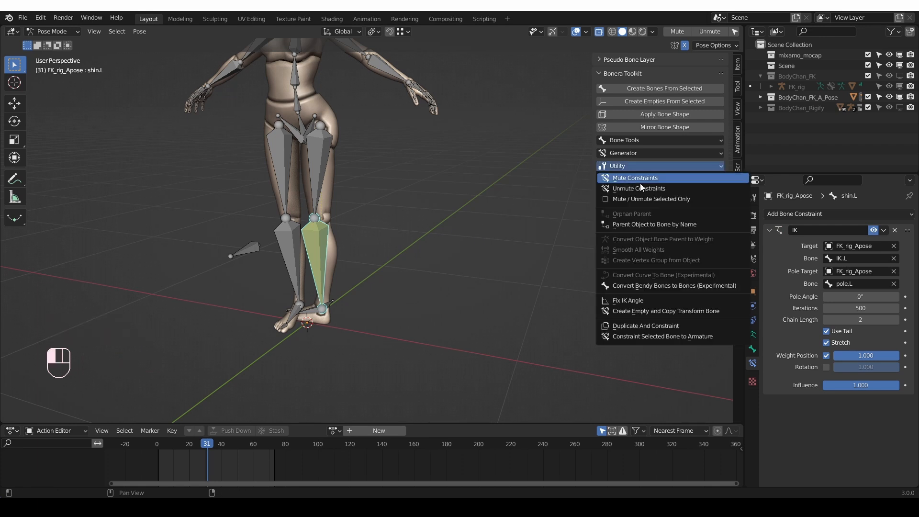
pyautogui.click(661, 304)
pyautogui.click(692, 316)
pyautogui.click(687, 342)
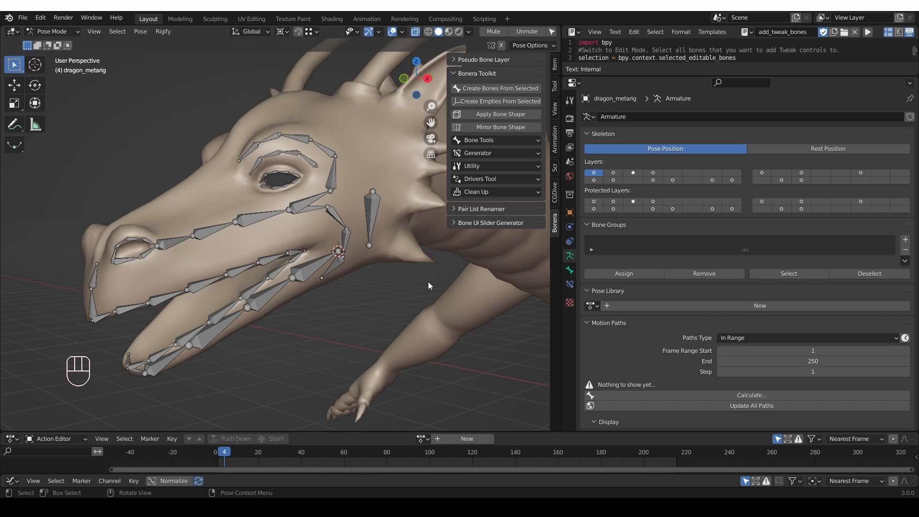
# Show the second bone layer of dragon_metarig together with the first
pyautogui.keyDown('shift'); pyautogui.click(613, 172); pyautogui.keyUp('shift')
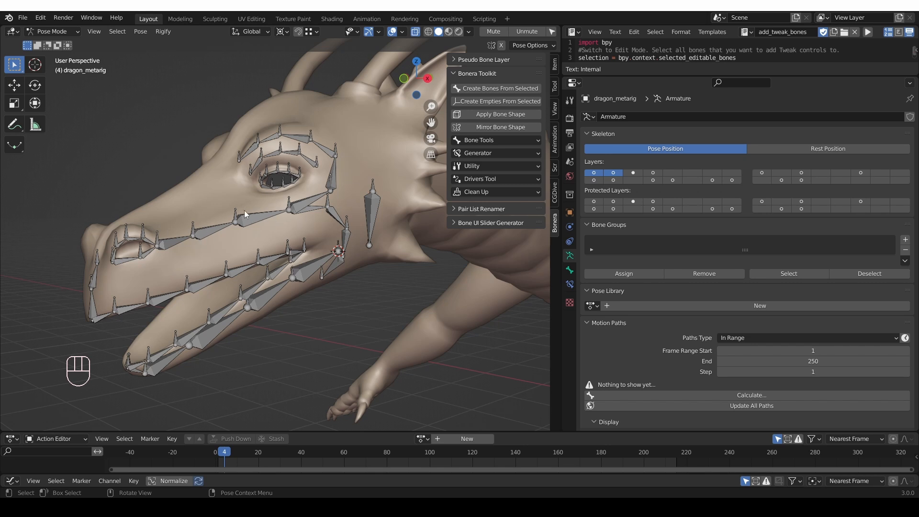
# Test-move the tweak bones along the dragon's muzzle to check whether the muscle bones follow them
pyautogui.click(193, 225)
pyautogui.press('g')
pyautogui.click(142, 238)
pyautogui.press('g')
pyautogui.press('g')
# Constrain muscle_muzzle.L to the tweak bones at its two ends, using Copy Location for the base and Stretch To for the tip
pyautogui.scroll(2, 222, 300)
pyautogui.click(131, 236)
pyautogui.keyDown('shift'); pyautogui.click(155, 239); pyautogui.keyUp('shift')
pyautogui.hotkey('ctrl', 'shift', 'c')
pyautogui.click(169, 203)
pyautogui.click(188, 221)
pyautogui.keyDown('shift'); pyautogui.click(157, 239); pyautogui.keyUp('shift')
pyautogui.hotkey('ctrl', 'shift', 'c')
pyautogui.click(239, 296)
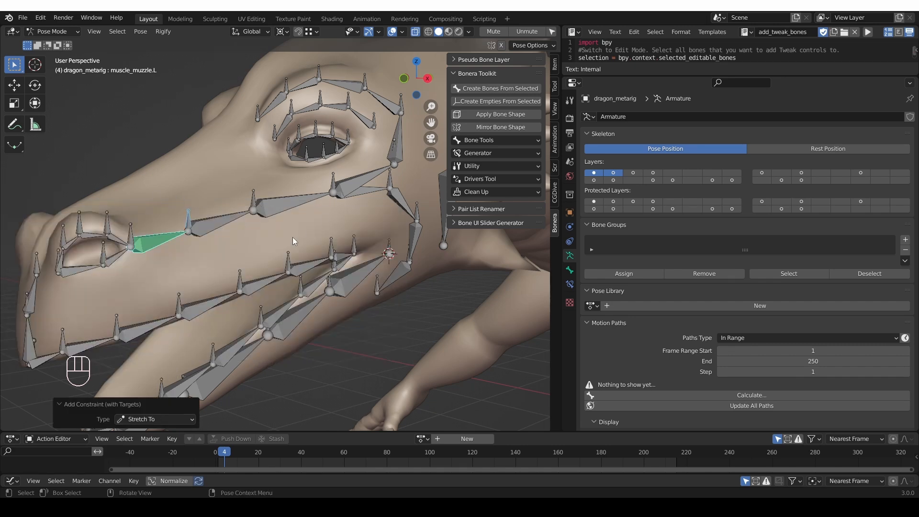
# Add Copy Location and Stretch To constraints to muscle_muzzle.001.L, targeting the tweak bones at its base and tip
pyautogui.click(188, 221)
pyautogui.keyDown('shift'); pyautogui.click(221, 220); pyautogui.keyUp('shift')
pyautogui.hotkey('ctrl', 'shift', 'c')
pyautogui.click(256, 201)
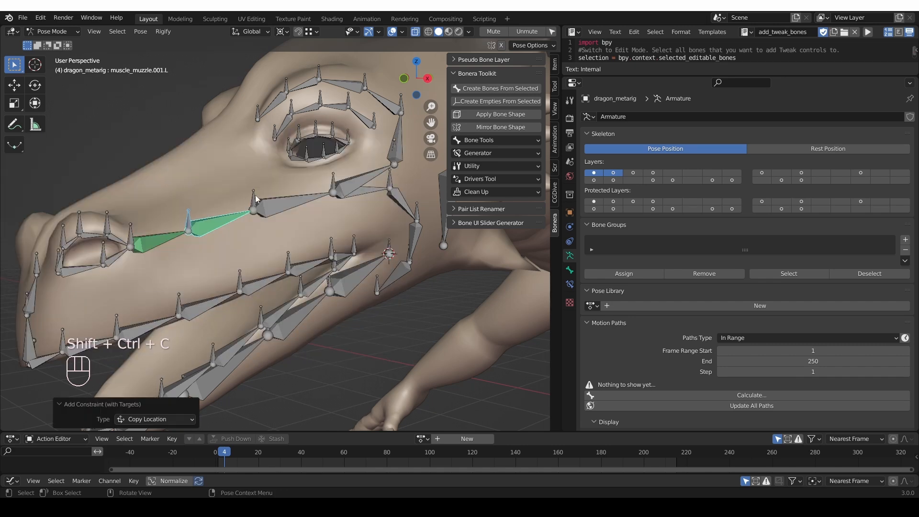
pyautogui.click(255, 199)
pyautogui.keyDown('shift'); pyautogui.click(227, 218); pyautogui.keyUp('shift')
pyautogui.hotkey('ctrl', 'shift', 'c')
pyautogui.click(278, 229)
# Add a constraint to the muzzle muscle bone following muscle_muzzle.001.L, targeting the tweak bone at its base
pyautogui.hotkey('ctrl', 'shift', 'c')
pyautogui.click(255, 276)
pyautogui.keyDown('shift'); pyautogui.click(276, 203); pyautogui.keyUp('shift')
pyautogui.hotkey('ctrl', 'shift', 'c')
pyautogui.click(171, 151)
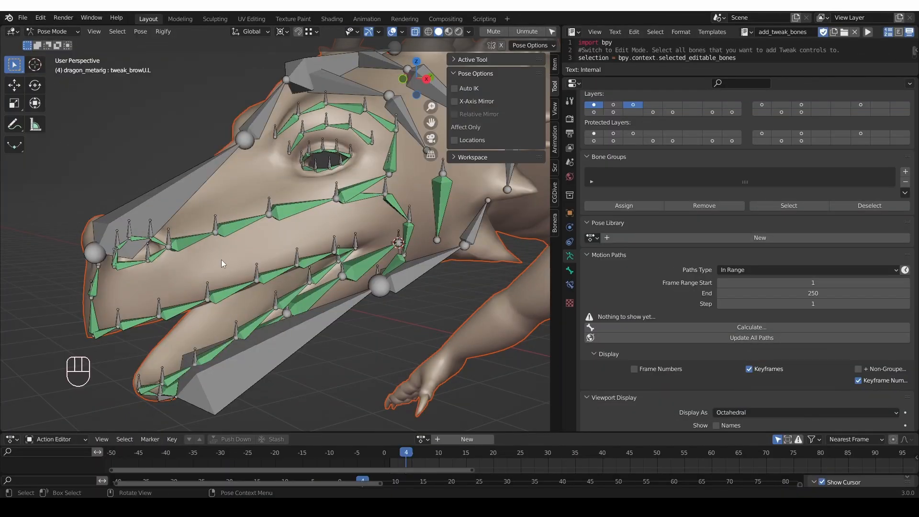
# Test-move the tweak bones along the constrained upper muzzle chain, cancelling each move
pyautogui.click(211, 229)
pyautogui.press('g')
pyautogui.rightClick(205, 218)
pyautogui.click(267, 208)
pyautogui.press('g')
pyautogui.rightClick(273, 206)
pyautogui.press('g')
pyautogui.rightClick(330, 199)
# Test-move several tweak bones along the upper lip chain, cancelling each move
pyautogui.click(256, 277)
pyautogui.press('g')
pyautogui.rightClick(218, 282)
pyautogui.press('g')
pyautogui.rightClick(165, 310)
pyautogui.click(161, 307)
pyautogui.press('g')
pyautogui.rightClick(151, 290)
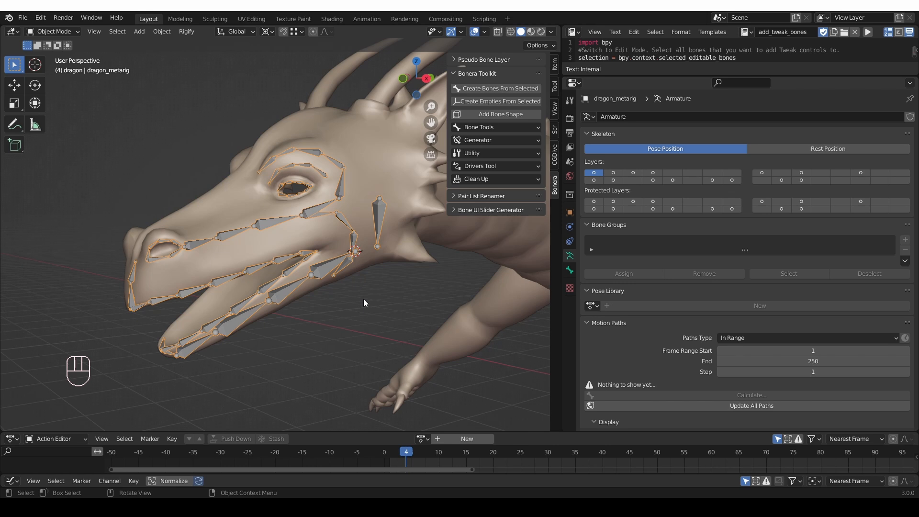
# Generate a stretch chain from all face bones of dragon_metarig, with TGT_ target bones on layer 2 and Lock Location enabled
pyautogui.press('Tab')
pyautogui.click(244, 285)
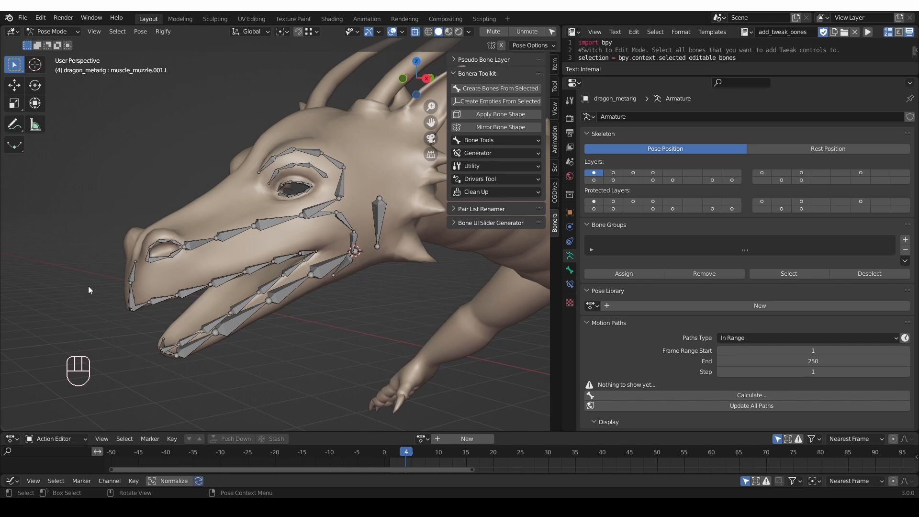
pyautogui.moveTo(86, 118); pyautogui.dragTo(409, 360)
pyautogui.click(496, 153)
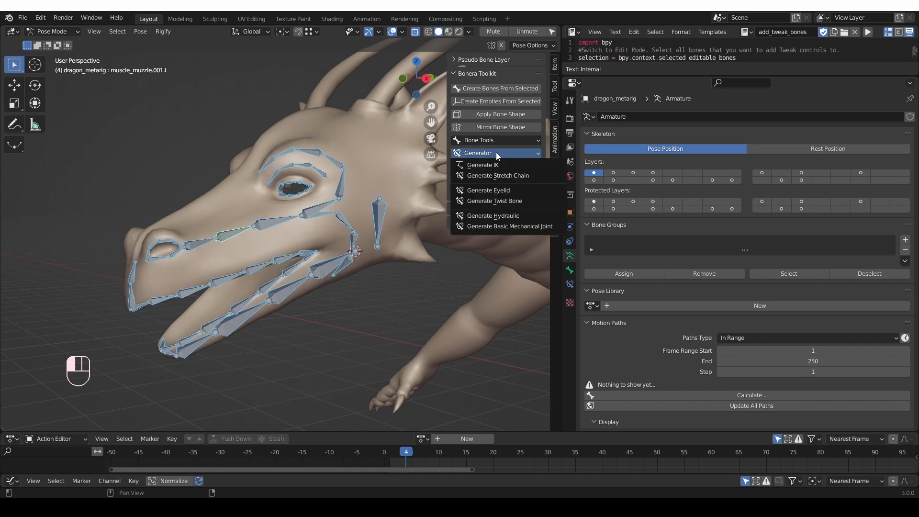
pyautogui.click(542, 177)
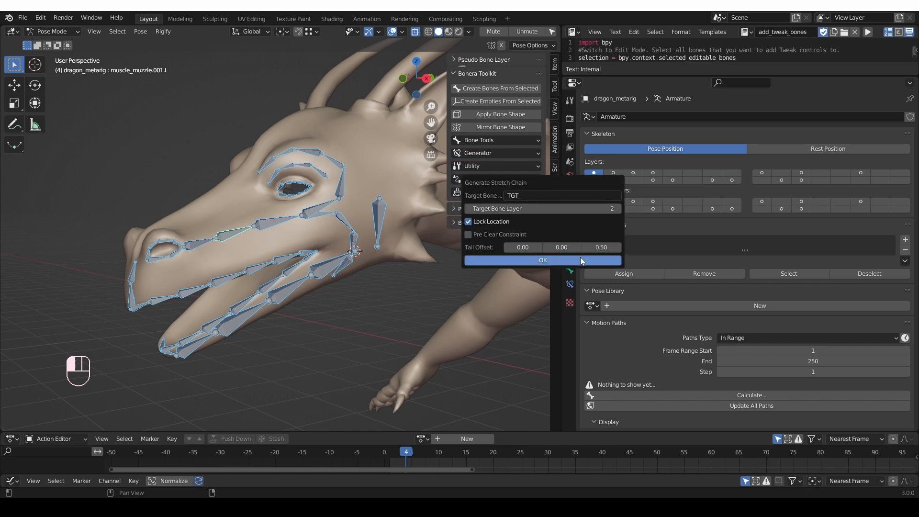
pyautogui.click(582, 260)
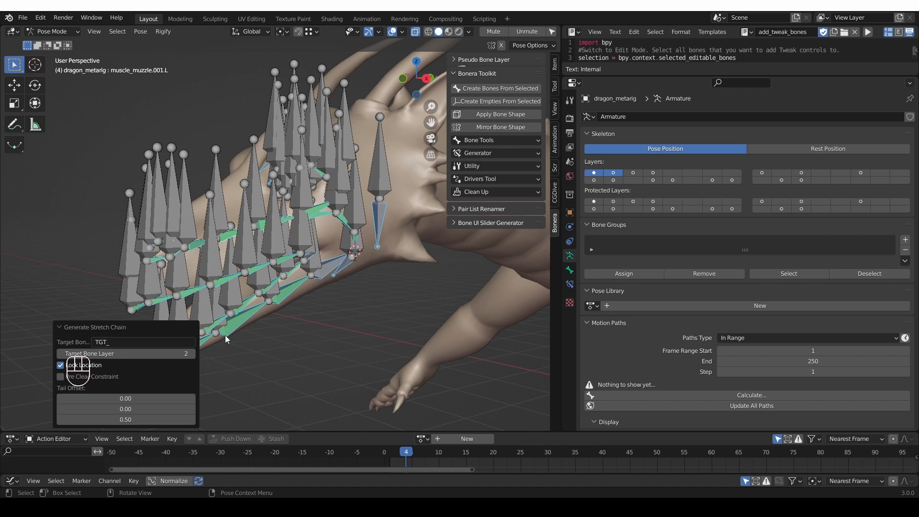
# Set the Z tail offset of the generated stretch chain's target bones to 0.05
pyautogui.click(127, 419)
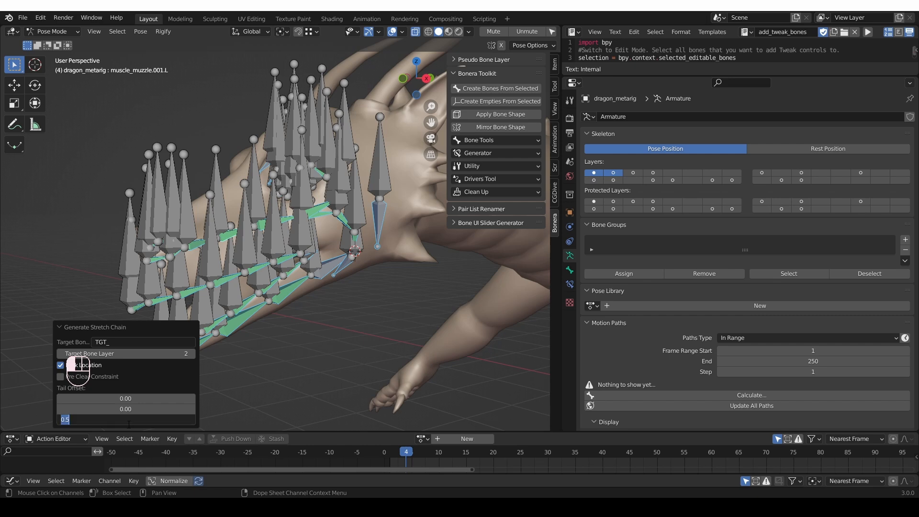
pyautogui.write('0.05')
pyautogui.press('Return')
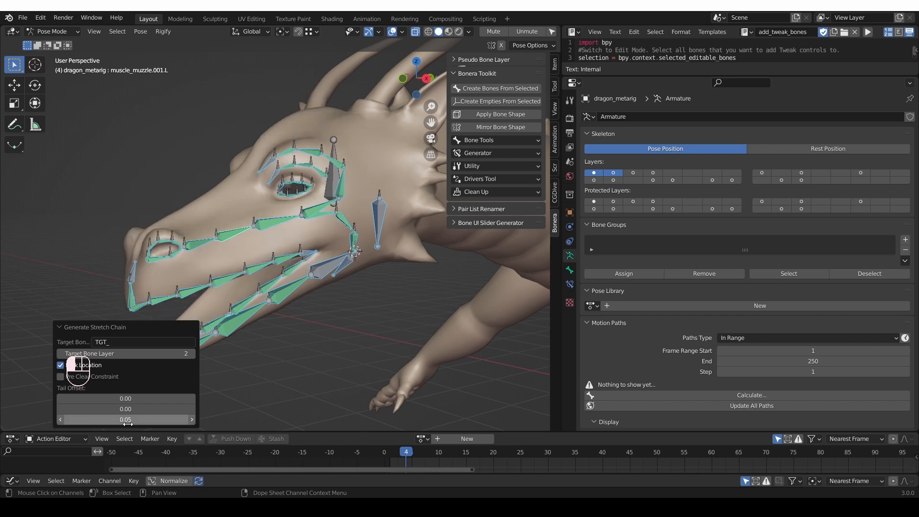
# Test-move the generated target bones on the muzzle, upper lip and nostril to check the stretch chain, cancelling the moves
pyautogui.scroll(2, 229, 256)
pyautogui.keyDown('shift'); pyautogui.moveTo(216, 261); pyautogui.dragTo(303, 224, button='middle'); pyautogui.keyUp('shift')
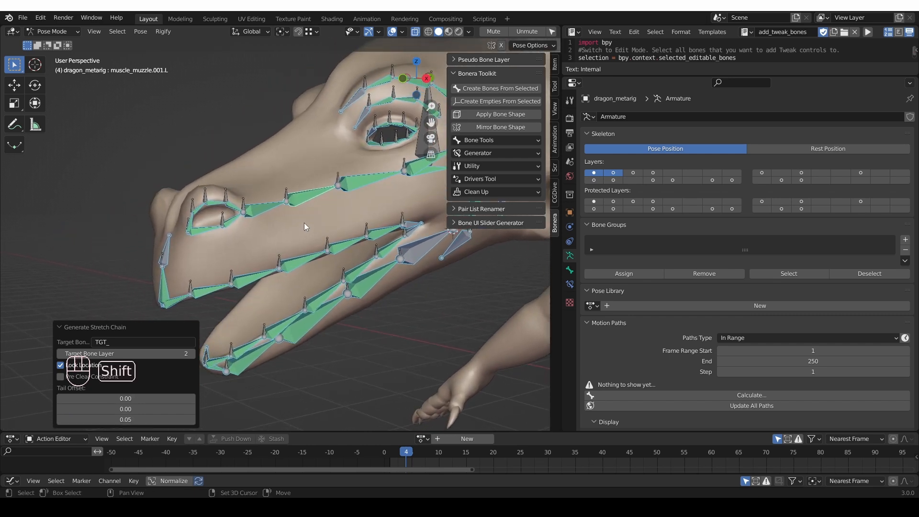
pyautogui.click(286, 194)
pyautogui.press('g')
pyautogui.rightClick(284, 203)
pyautogui.click(231, 277)
pyautogui.press('g')
pyautogui.rightClick(229, 266)
pyautogui.press('g')
pyautogui.click(221, 189)
pyautogui.press('g')
pyautogui.rightClick(254, 266)
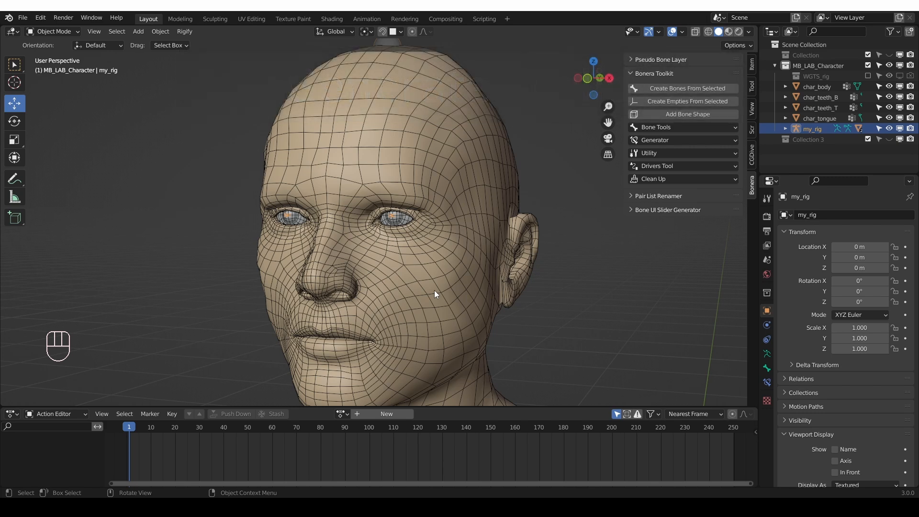
# Test-rotate the eye.L and eye.R bones of my_rig to check the eyeballs, cancelling the rotations
pyautogui.scroll(4, 428, 266)
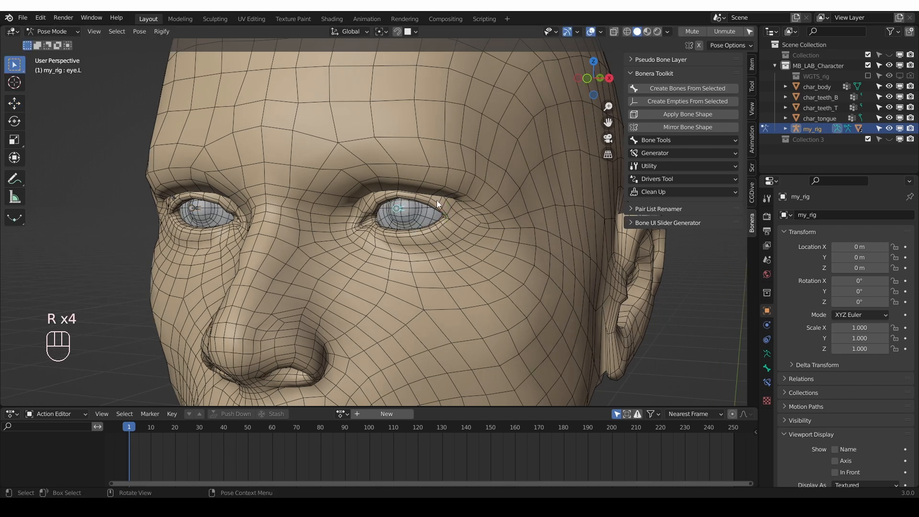
pyautogui.press('r')
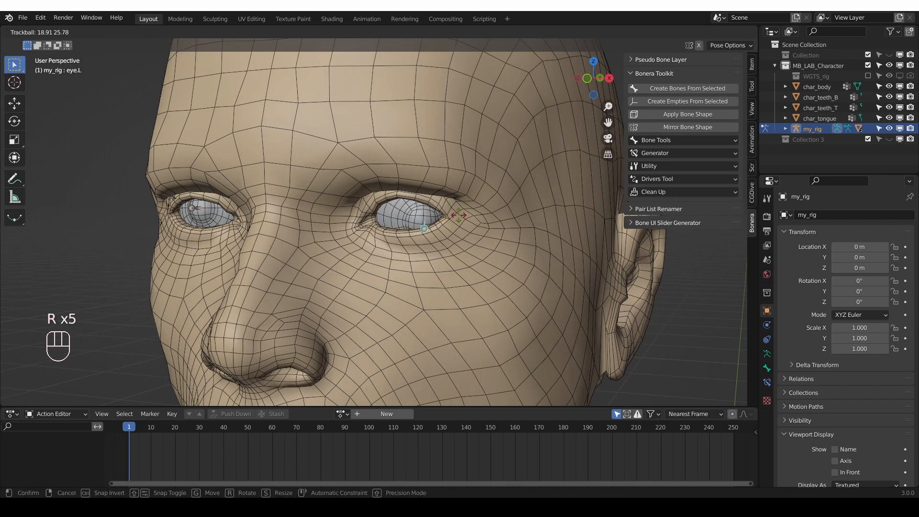
pyautogui.rightClick(439, 194)
pyautogui.click(200, 208)
pyautogui.press('r')
pyautogui.rightClick(368, 254)
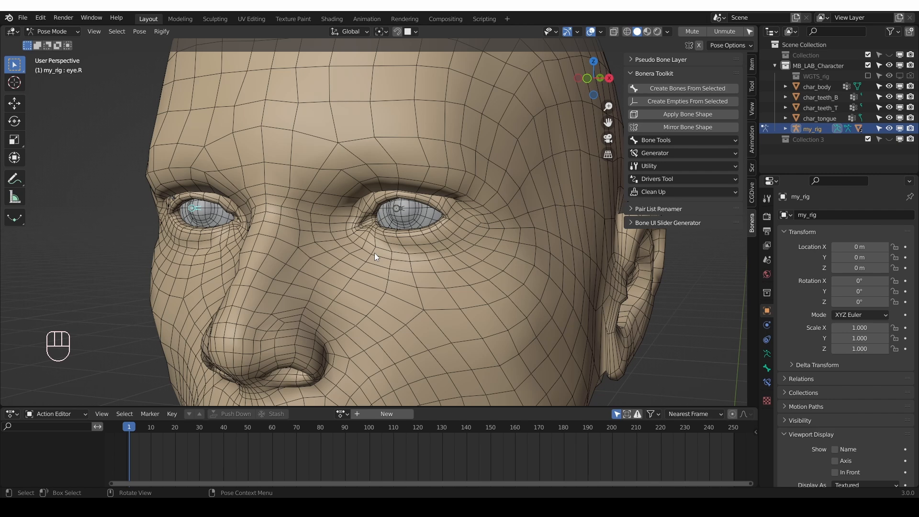
# Select the edge loop around the left eyelid opening in char_body's Edit Mode
pyautogui.press('Tab')
pyautogui.click(401, 174)
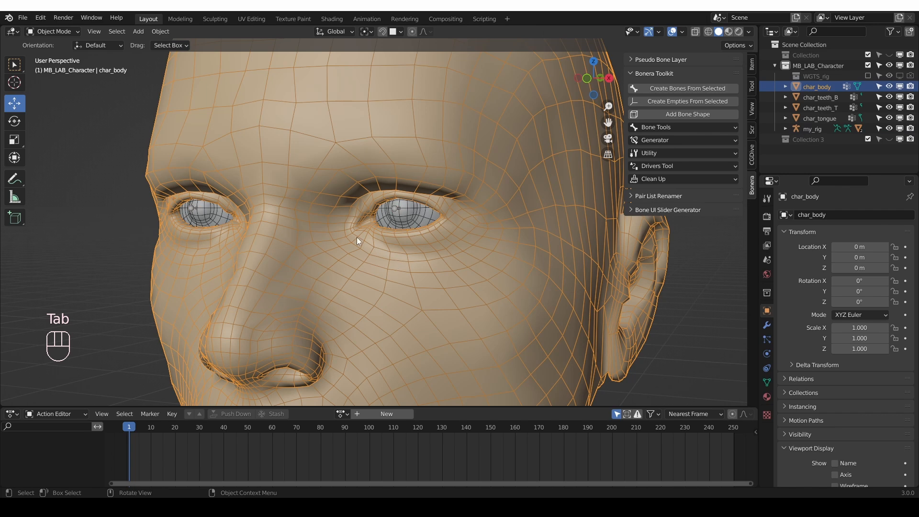
pyautogui.scroll(4, 415, 240)
pyautogui.press('Tab')
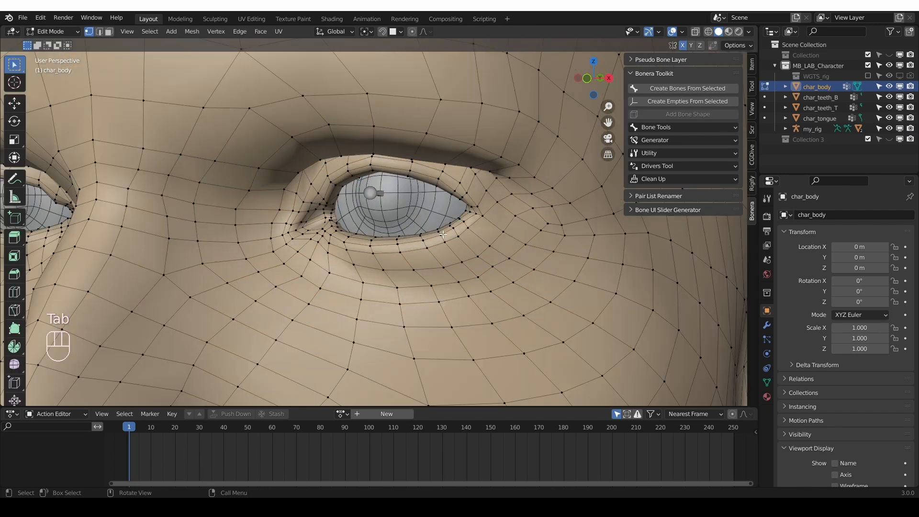
pyautogui.keyDown('alt'); pyautogui.click(400, 237); pyautogui.keyUp('alt')
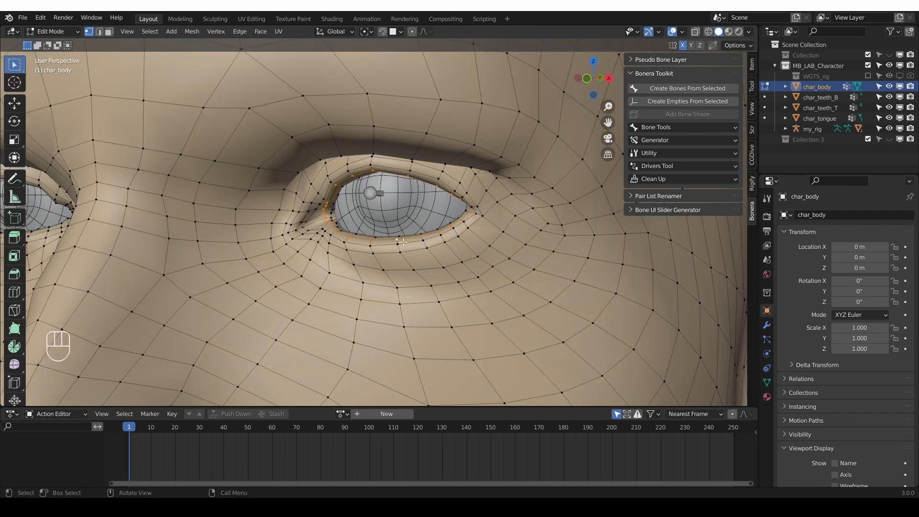
# Thin out the left eyelid loop selection with circle select, keeping only nine spaced-out vertices
pyautogui.moveTo(373, 239); pyautogui.dragTo(488, 219, button='middle')
pyautogui.press('c')
pyautogui.press('c')
pyautogui.press('c')
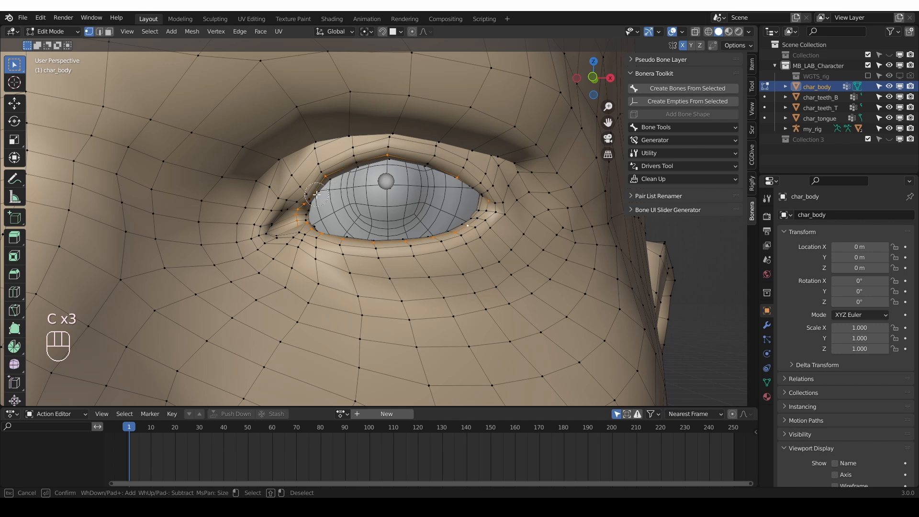
pyautogui.rightClick(464, 239)
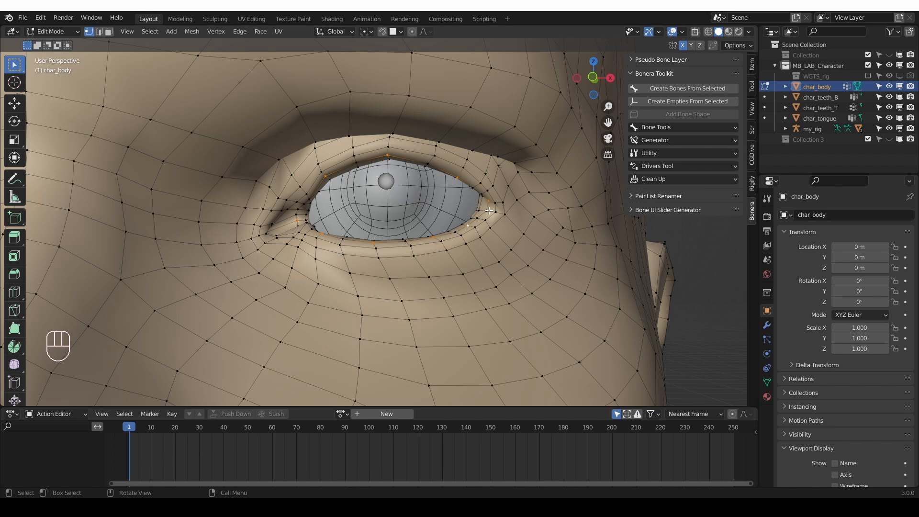
# Configure Create Bones From Selected with the name eyelid, the suffix _L and the bind option None
pyautogui.click(685, 89)
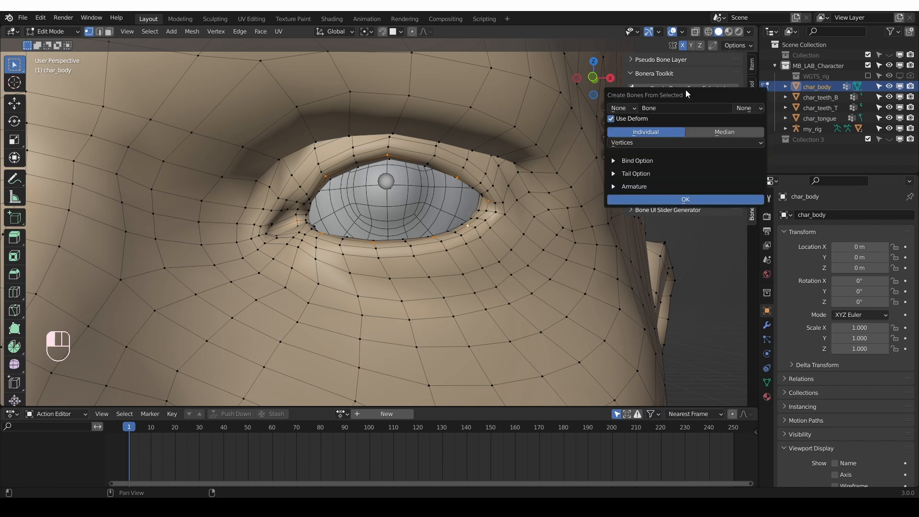
pyautogui.click(663, 110)
pyautogui.write('eyelid')
pyautogui.click(748, 108)
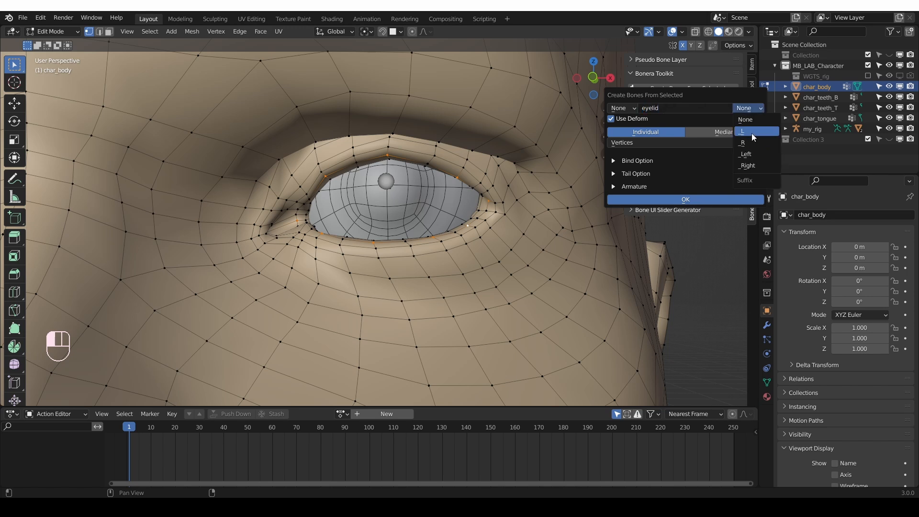
pyautogui.click(753, 133)
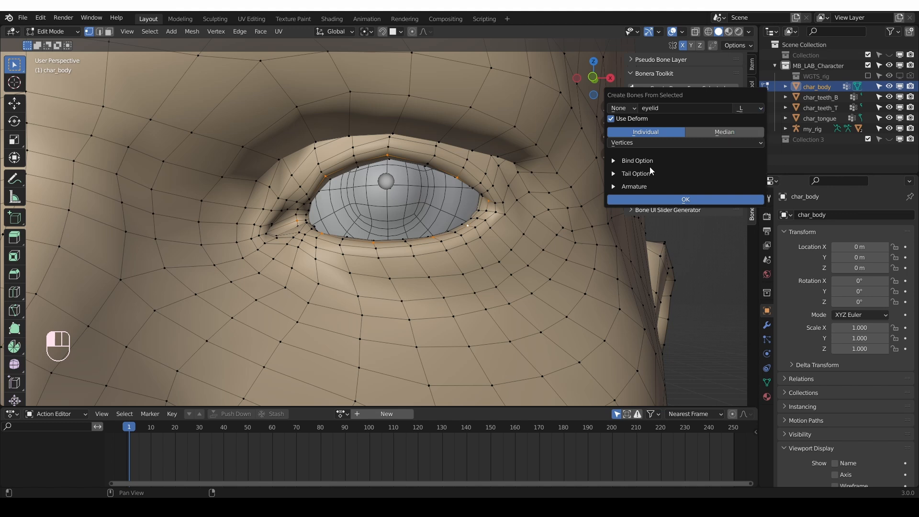
pyautogui.click(632, 162)
pyautogui.click(633, 173)
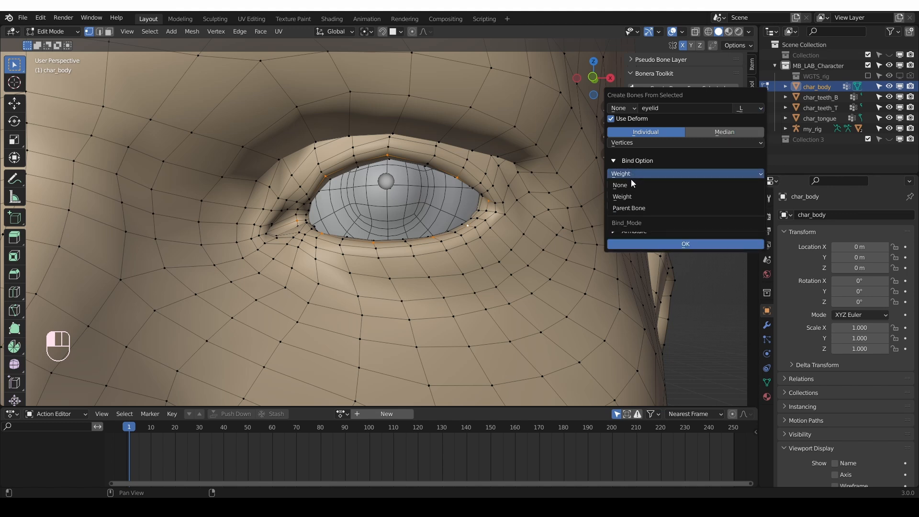
pyautogui.click(635, 185)
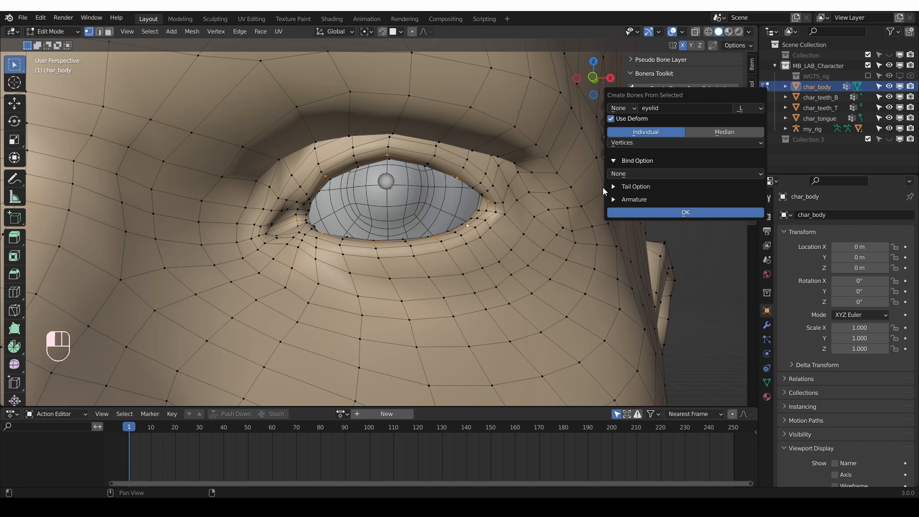
# Set the Z tail offset to 0.05 and create the eyelid bones from the selected vertices
pyautogui.click(617, 187)
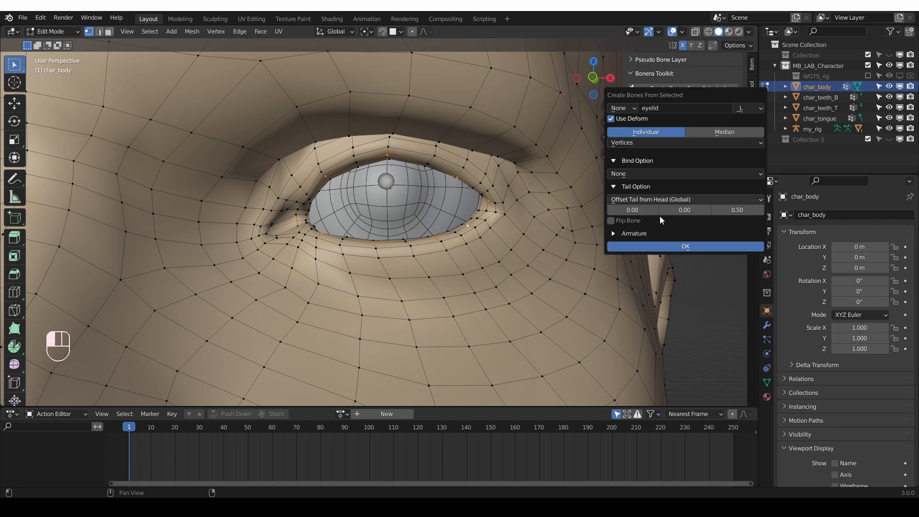
pyautogui.click(737, 222)
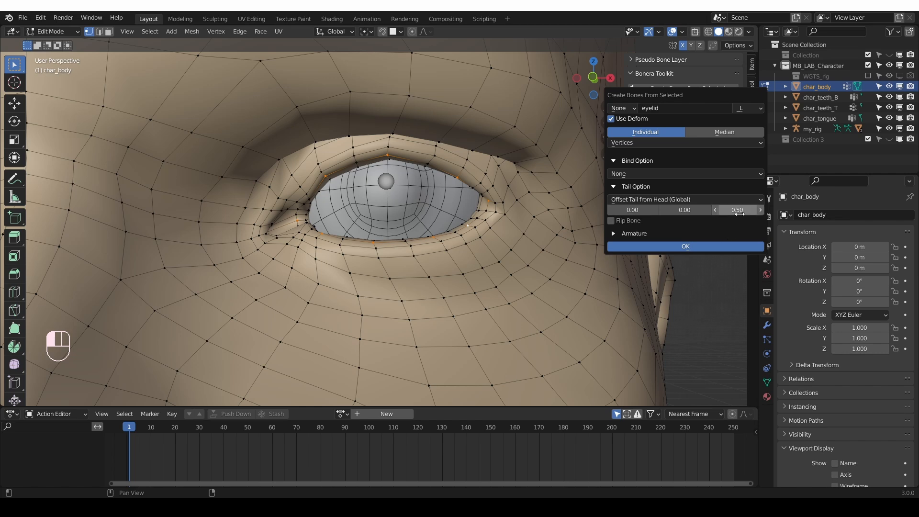
pyautogui.click(738, 210)
pyautogui.write('0.05')
pyautogui.press('Return')
pyautogui.click(716, 246)
# Shorten the new eyelid bones by reducing their Z tail offset
pyautogui.click(151, 383)
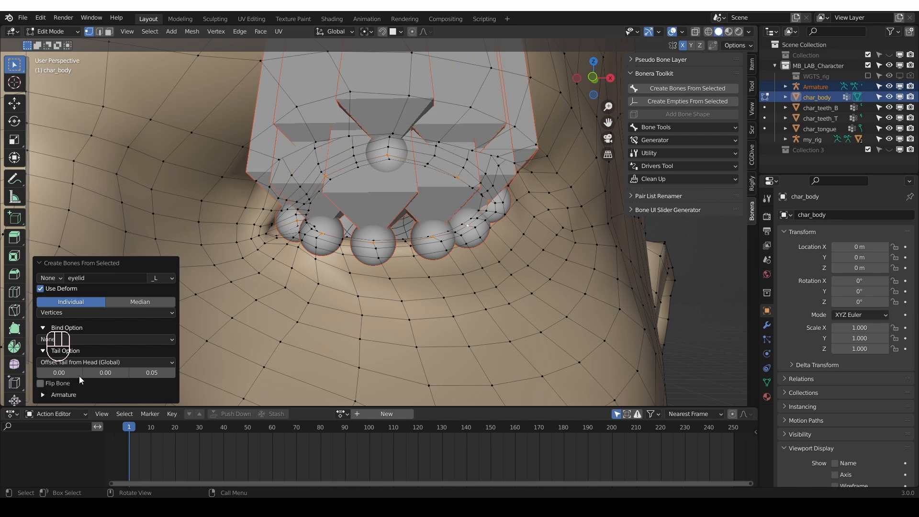
pyautogui.click(151, 373)
pyautogui.write('0')
pyautogui.press('Return')
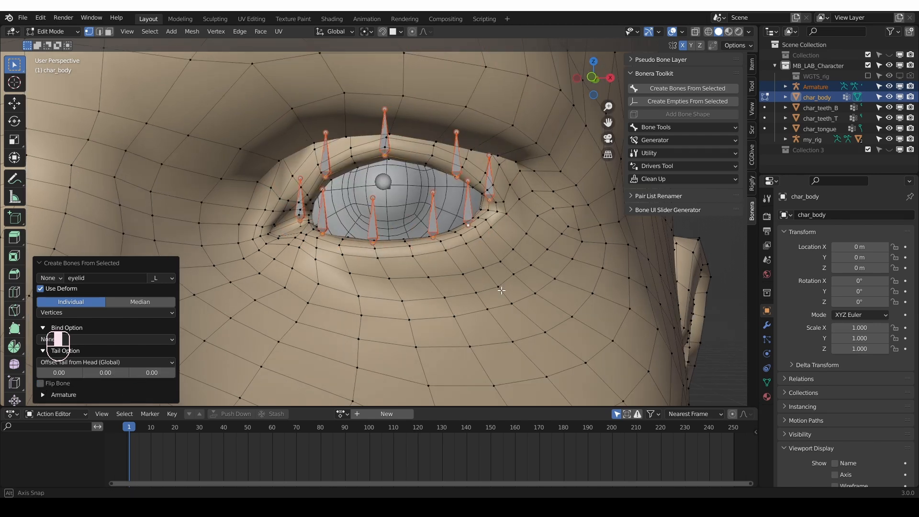
# Join the new eyelid Armature into my_rig in Object Mode
pyautogui.press('Tab')
pyautogui.click(372, 231)
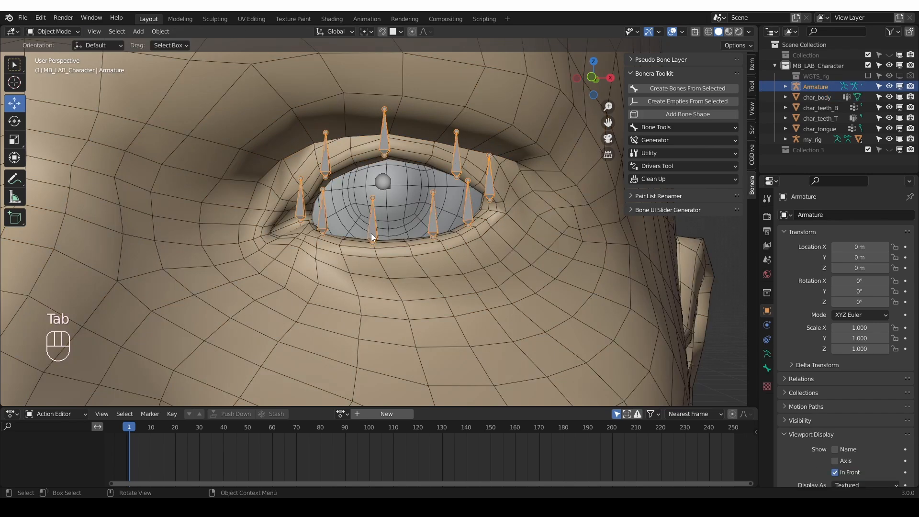
pyautogui.keyDown('shift'); pyautogui.click(326, 158); pyautogui.keyUp('shift')
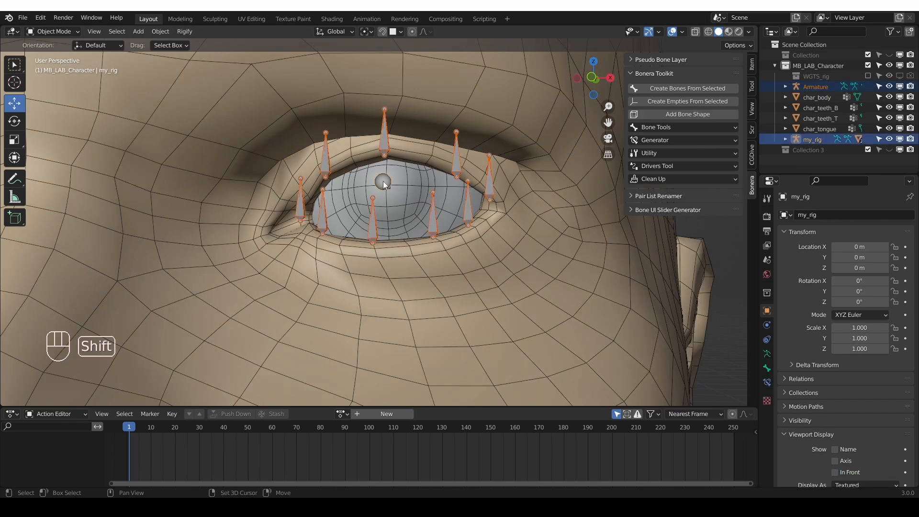
pyautogui.hotkey('ctrl', 'j')
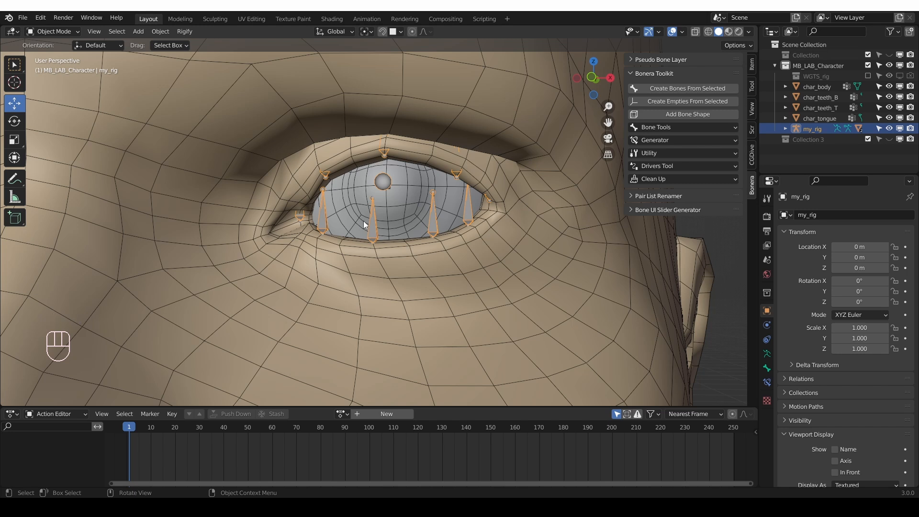
# Symmetrize the left eyelid bones onto the right eye in my_rig's Edit Mode, with X-ray display enabled
pyautogui.press('Tab')
pyautogui.click(378, 225)
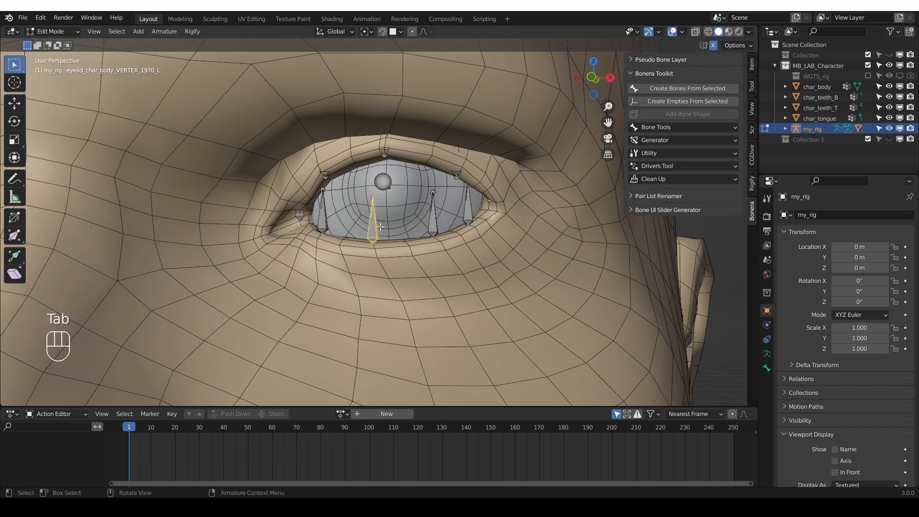
pyautogui.hotkey('ctrl', 'z')
pyautogui.press('ctrl+KP_Add')
pyautogui.scroll(-5, 404, 180)
pyautogui.moveTo(404, 180); pyautogui.dragTo(354, 199, button='middle')
pyautogui.rightClick(354, 200)
pyautogui.press('z')
pyautogui.rightClick(354, 199)
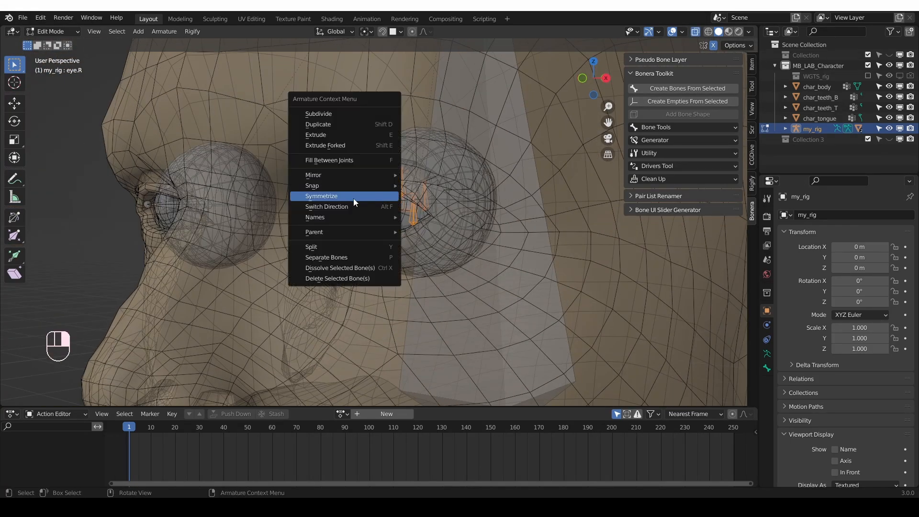
pyautogui.click(351, 196)
pyautogui.moveTo(352, 196); pyautogui.dragTo(356, 245, button='middle')
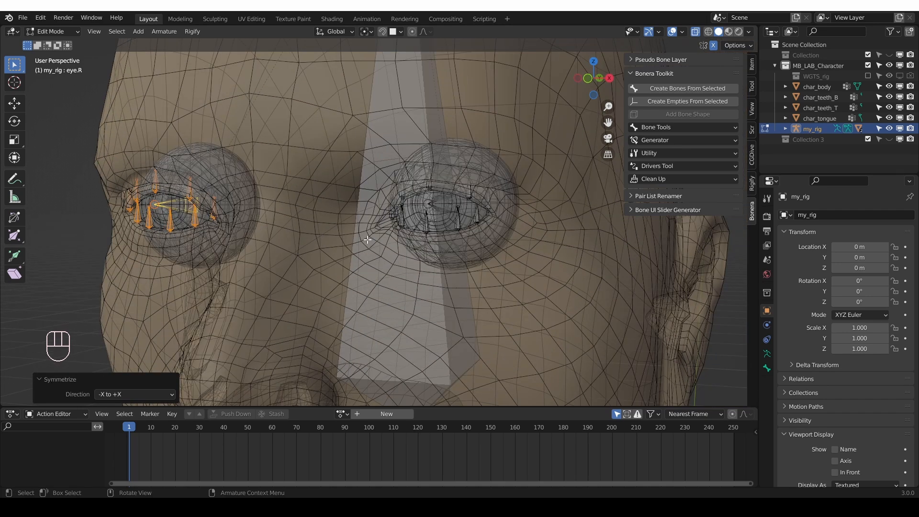
# In my_rig's Pose Mode, select all the left eyelid bones with eye.L as the active bone
pyautogui.moveTo(367, 239); pyautogui.dragTo(410, 180, button='middle')
pyautogui.press('Tab')
pyautogui.click(419, 278)
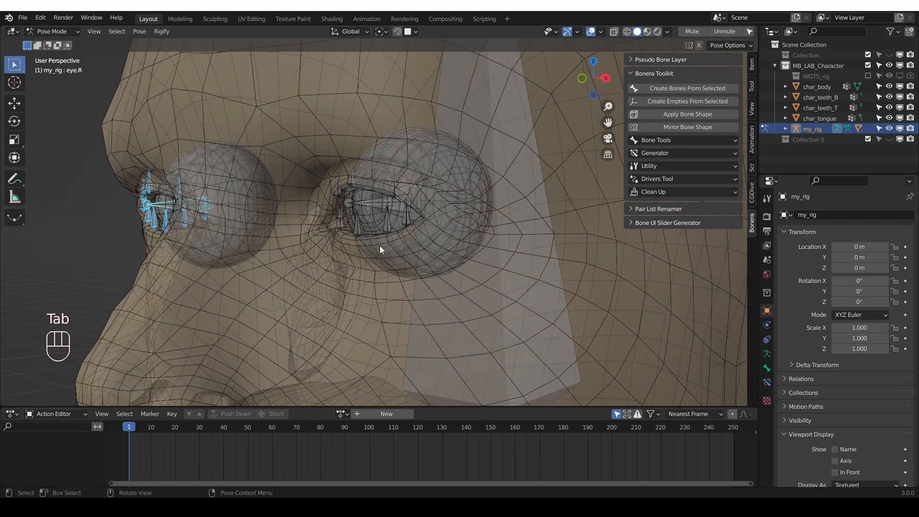
pyautogui.moveTo(308, 146); pyautogui.dragTo(455, 268)
pyautogui.moveTo(455, 268); pyautogui.dragTo(431, 249, button='middle')
pyautogui.scroll(-3, 456, 142)
pyautogui.keyDown('ctrl'); pyautogui.moveTo(513, 101); pyautogui.dragTo(473, 146); pyautogui.keyUp('ctrl')
pyautogui.scroll(4, 409, 251)
pyautogui.scroll(1, 408, 251)
pyautogui.moveTo(354, 219)
pyautogui.keyDown('shift'); pyautogui.mouseDown(button='middle')
pyautogui.moveTo(338, 179)
pyautogui.moveTo(355, 196)
pyautogui.moveTo(357, 228)
pyautogui.mouseUp(button='middle'); pyautogui.keyUp('shift')
pyautogui.keyDown('shift'); pyautogui.click(355, 196); pyautogui.keyUp('shift')
pyautogui.hotkey('ctrl', 'z')
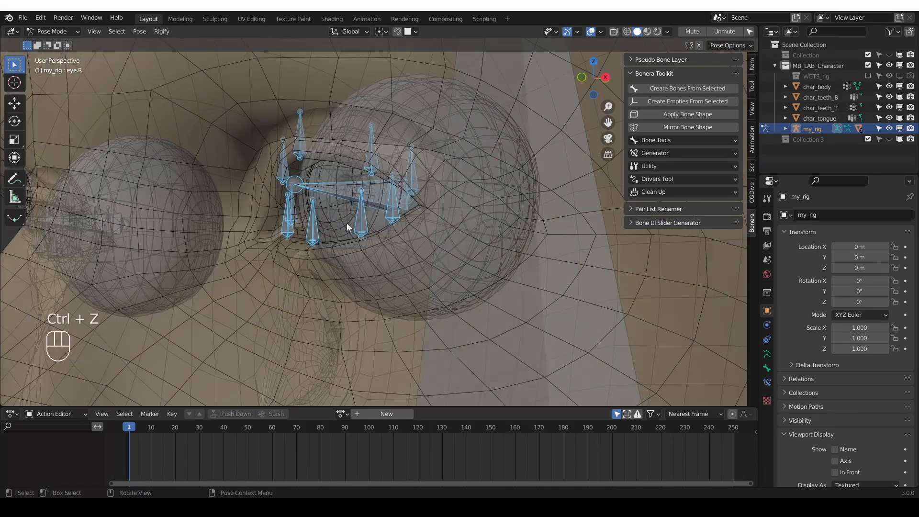
pyautogui.keyDown('shift'); pyautogui.click(333, 188); pyautogui.keyUp('shift')
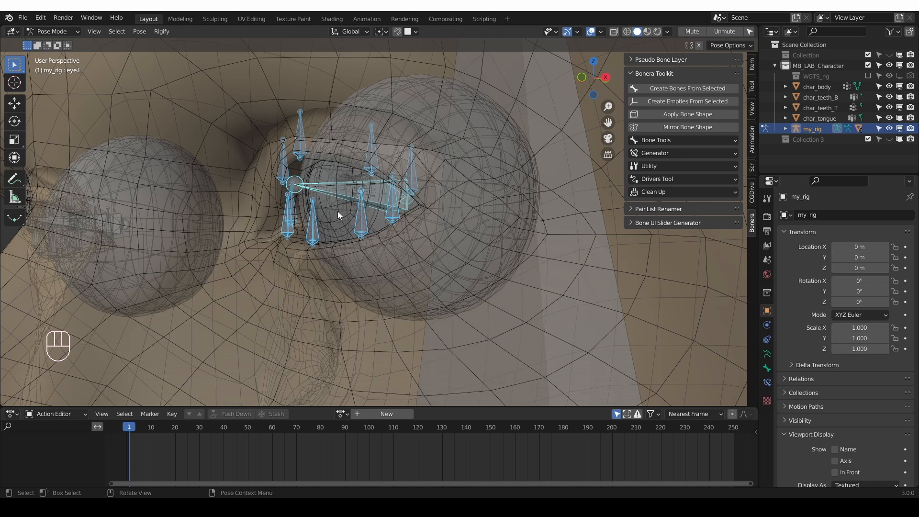
# Generate the left eyelid rig from the selected bones with the Generate Eyelid operation
pyautogui.click(652, 153)
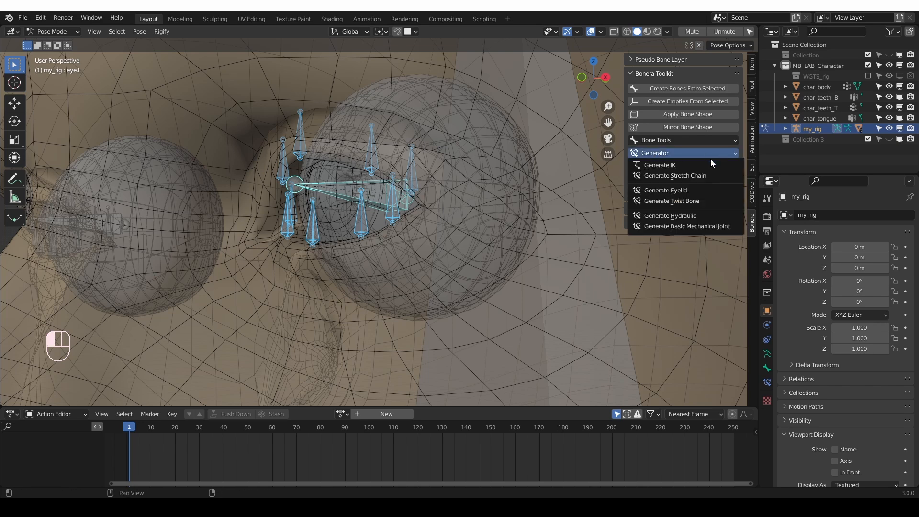
pyautogui.click(699, 189)
pyautogui.click(669, 245)
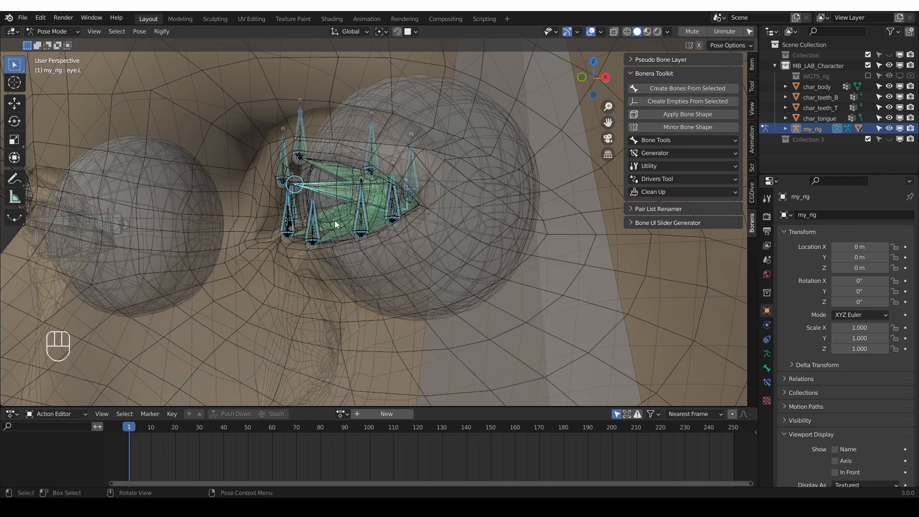
# Select only the eye.L bone and trial-rotate it to test the generated left eyelid rig
pyautogui.scroll(-2, 403, 254)
pyautogui.moveTo(402, 254); pyautogui.dragTo(431, 268, button='middle')
pyautogui.click(331, 195)
pyautogui.moveTo(371, 228); pyautogui.dragTo(340, 206, button='middle')
pyautogui.click(320, 202)
pyautogui.scroll(2, 341, 206)
pyautogui.press('r')
pyautogui.press('r')
pyautogui.rightClick(337, 202)
# Set the viewport to opaque solid shading with my_rig in Pose Mode
pyautogui.press('z')
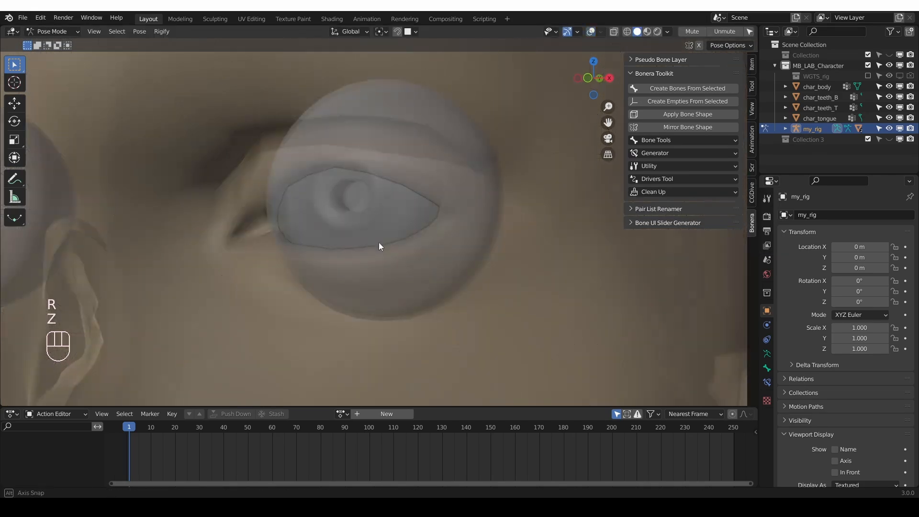
pyautogui.press('Tab')
pyautogui.press('z')
pyautogui.press('r')
pyautogui.rightClick(382, 329)
pyautogui.press('z')
pyautogui.press('Tab')
pyautogui.press('r')
# Try free trackball rotations of eye.L to examine how the eyelid bones follow the eye
pyautogui.rightClick(348, 195)
pyautogui.click(333, 195)
pyautogui.press('r')
pyautogui.press('r')
pyautogui.rightClick(357, 190)
pyautogui.press('r')
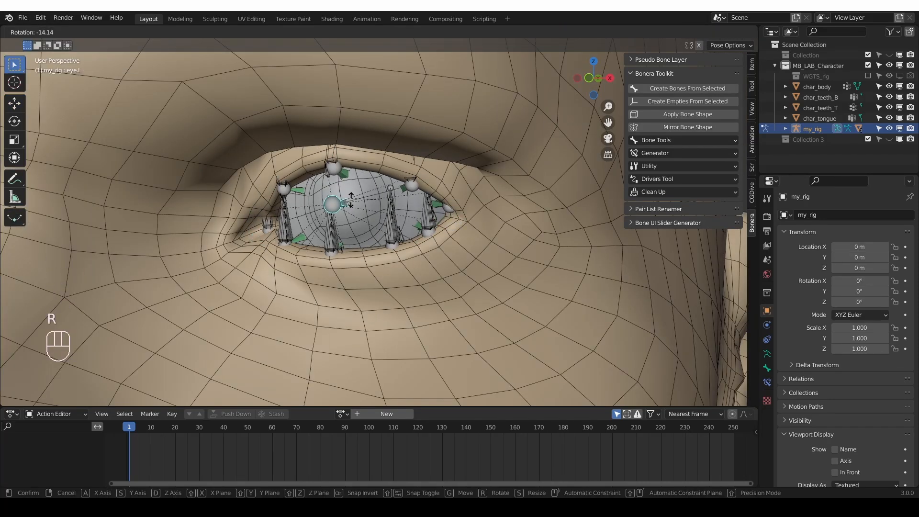
pyautogui.press('r')
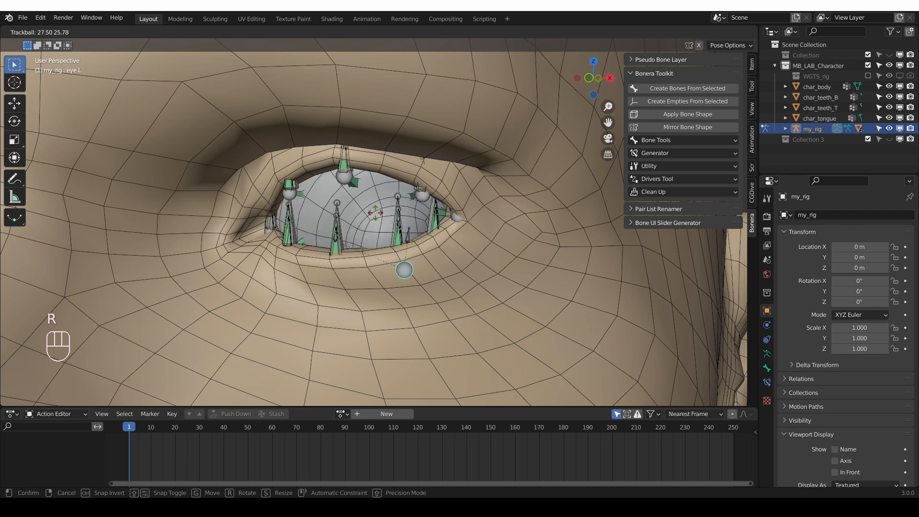
pyautogui.rightClick(325, 219)
# With X-ray display on, select all the right eyelid bones with eye.R as the active bone
pyautogui.scroll(-4, 206, 268)
pyautogui.keyDown('shift'); pyautogui.moveTo(232, 274); pyautogui.dragTo(326, 263, button='middle'); pyautogui.keyUp('shift')
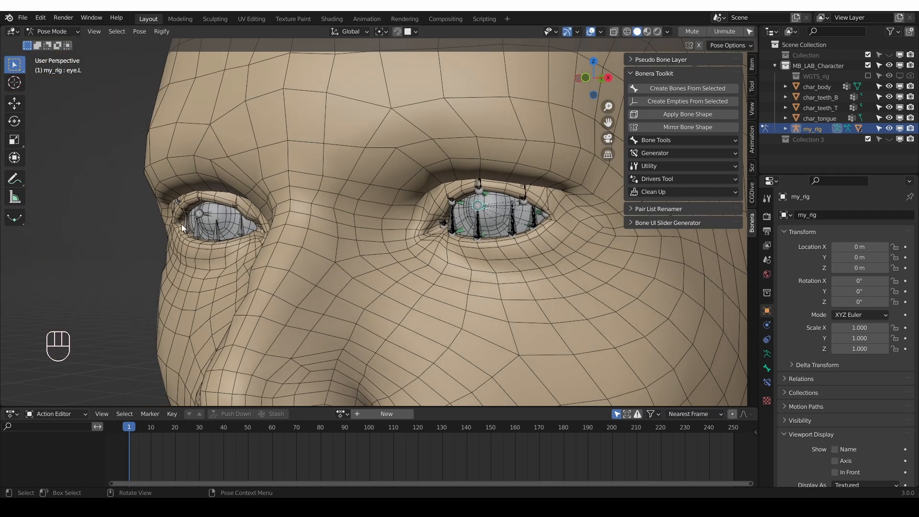
pyautogui.scroll(2, 162, 235)
pyautogui.hotkey('alt', 'z')
pyautogui.moveTo(60, 152); pyautogui.dragTo(230, 262)
pyautogui.moveTo(225, 258); pyautogui.dragTo(218, 260, button='middle')
pyautogui.keyDown('shift'); pyautogui.click(153, 210); pyautogui.keyUp('shift')
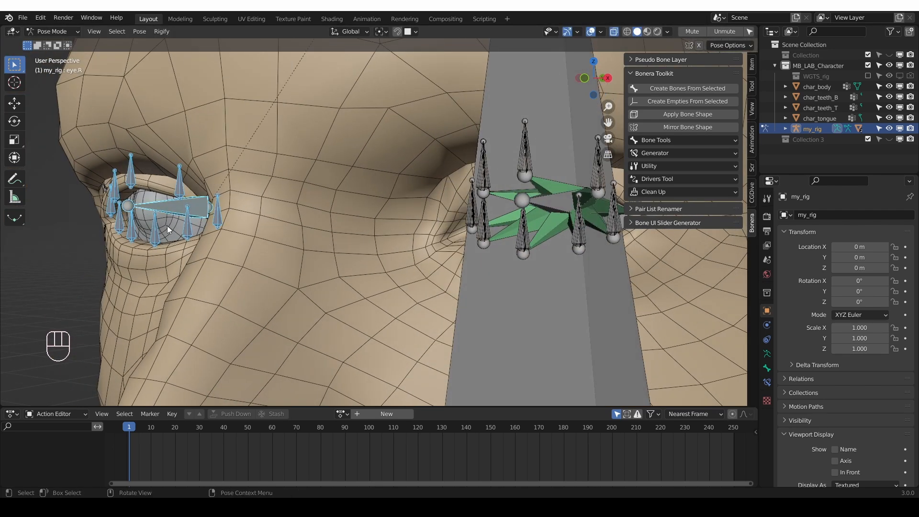
# Generate the right eyelid rig with Influence 0.15 and Parent Mode set to Eye Parent
pyautogui.click(653, 153)
pyautogui.click(693, 188)
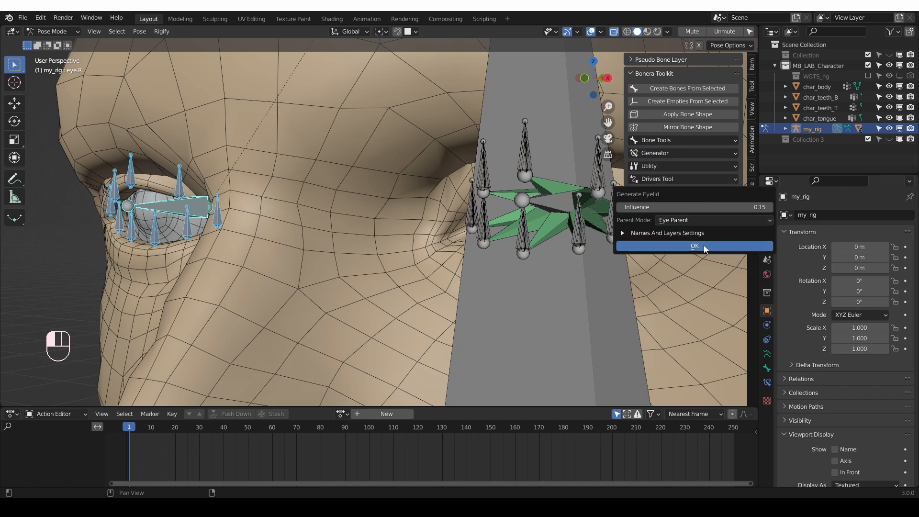
pyautogui.click(703, 245)
# In Object Mode, parent char_body to my_rig With Automatic Weights
pyautogui.moveTo(183, 251); pyautogui.dragTo(323, 272, button='middle')
pyautogui.press('Tab')
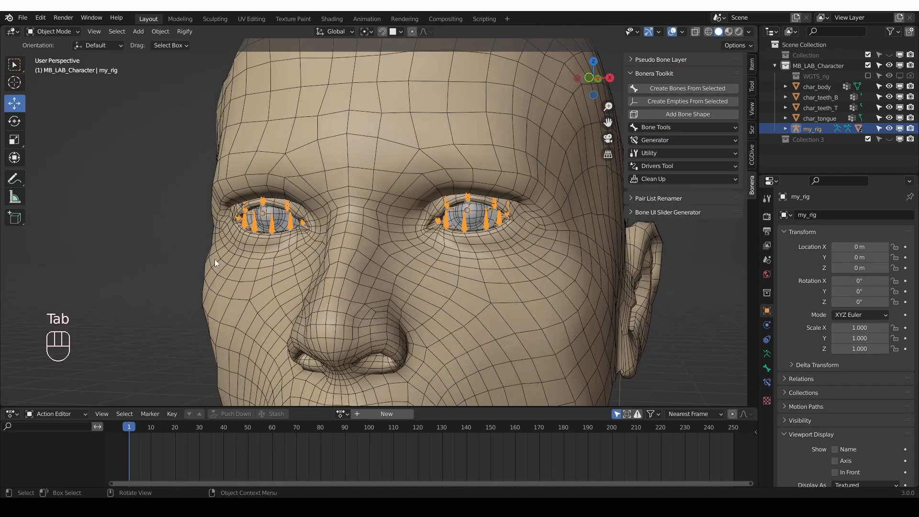
pyautogui.moveTo(203, 257); pyautogui.dragTo(299, 242, button='middle')
pyautogui.click(287, 178)
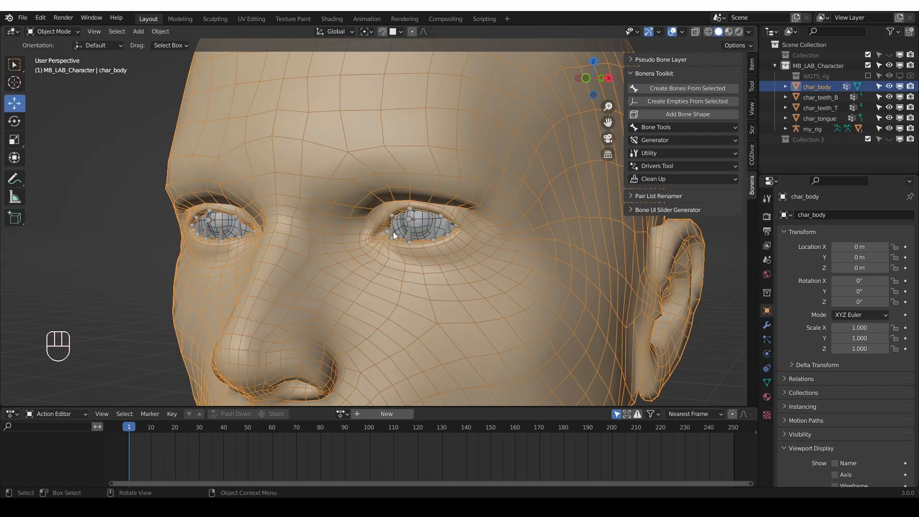
pyautogui.keyDown('shift'); pyautogui.click(410, 206); pyautogui.keyUp('shift')
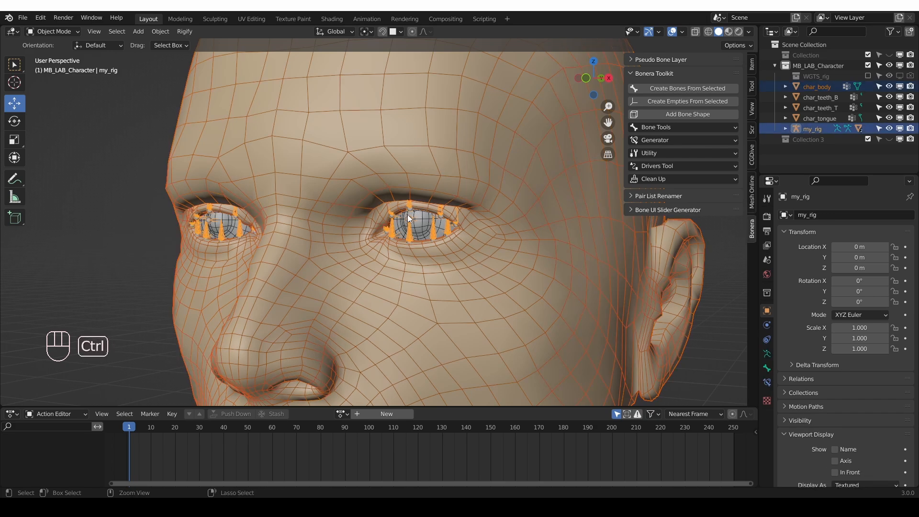
pyautogui.hotkey('ctrl', 'p')
pyautogui.click(406, 214)
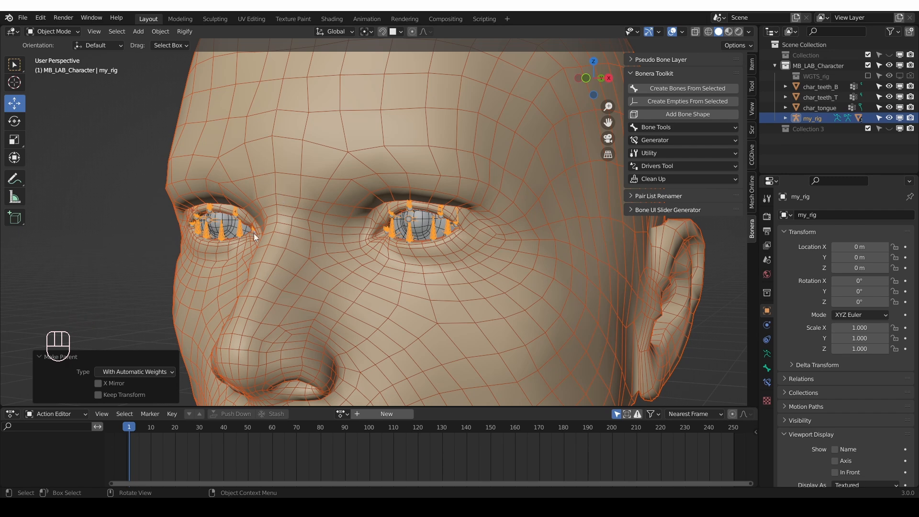
# Return my_rig to Pose Mode and turn off X-ray display
pyautogui.scroll(3, 437, 255)
pyautogui.click(433, 217)
pyautogui.click(433, 213)
pyautogui.hotkey('ctrl', 'Tab')
pyautogui.click(614, 33)
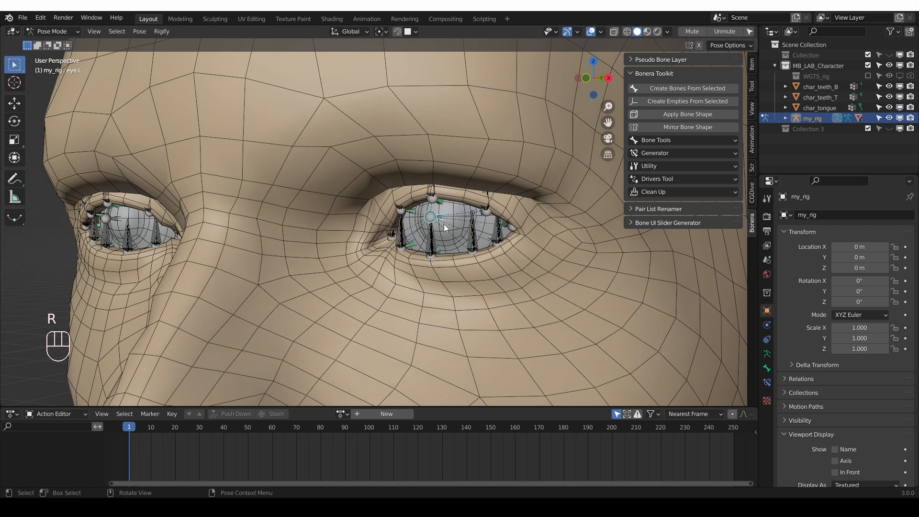
# Trial-rotate eye.L with trackball rotation to test how the face mesh's left eyelid deforms
pyautogui.press('r')
pyautogui.press('r')
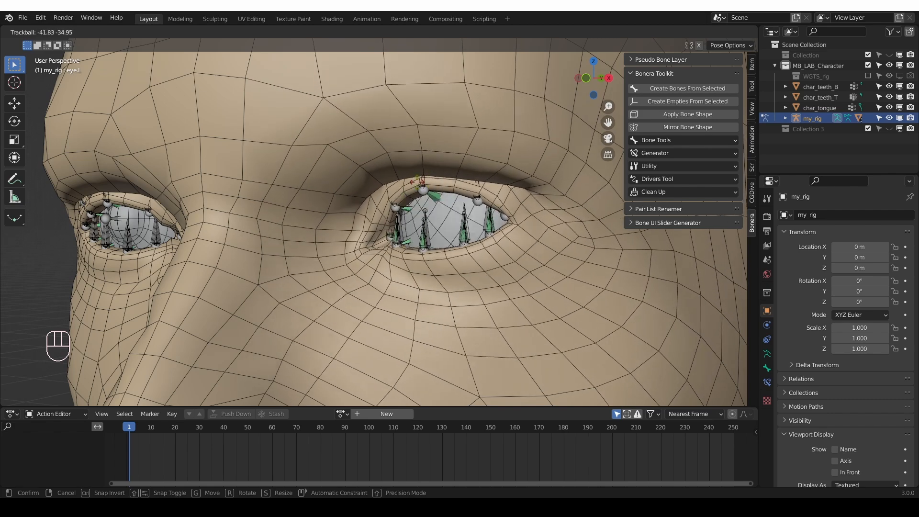
pyautogui.rightClick(460, 206)
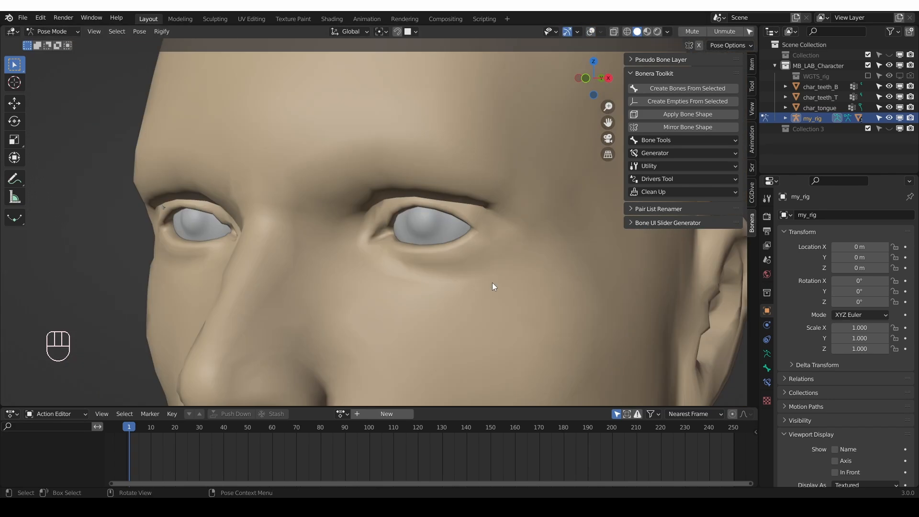